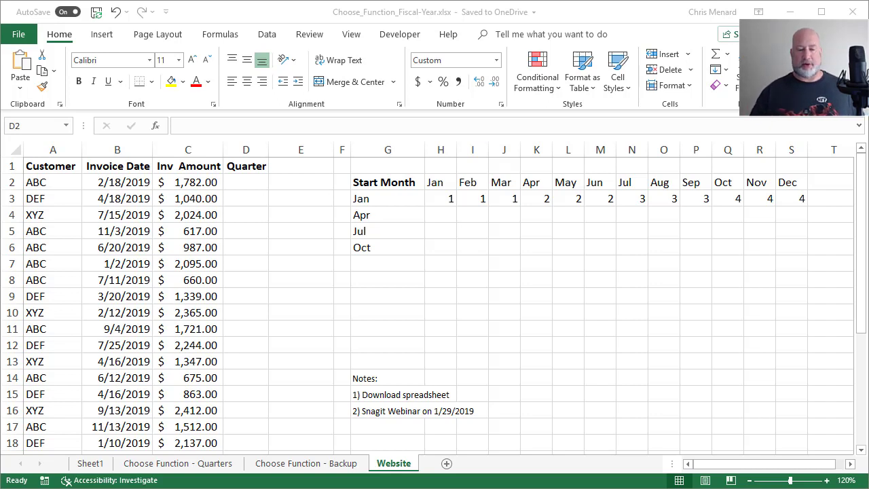
# Step: Glance at the Microsoft earnings page in Chrome, then return to Excel's Website sheet
pyautogui.hotkey('alt', 'Tab')
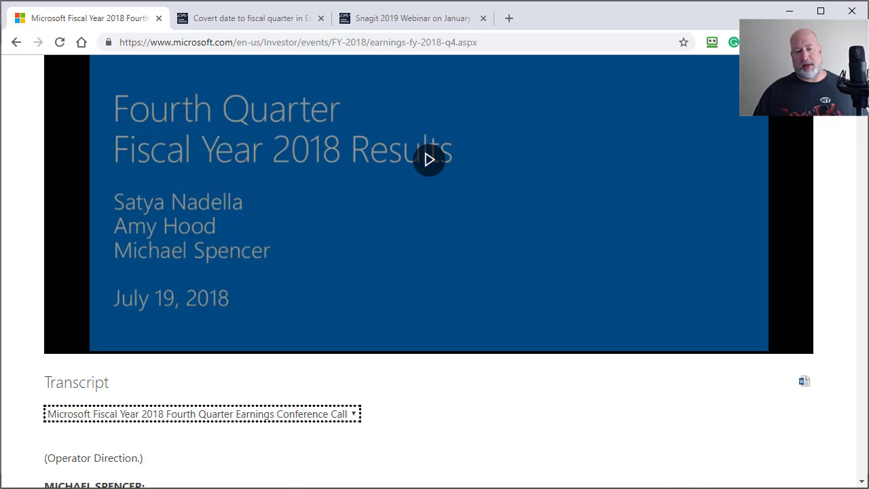
pyautogui.hotkey('alt', 'Tab')
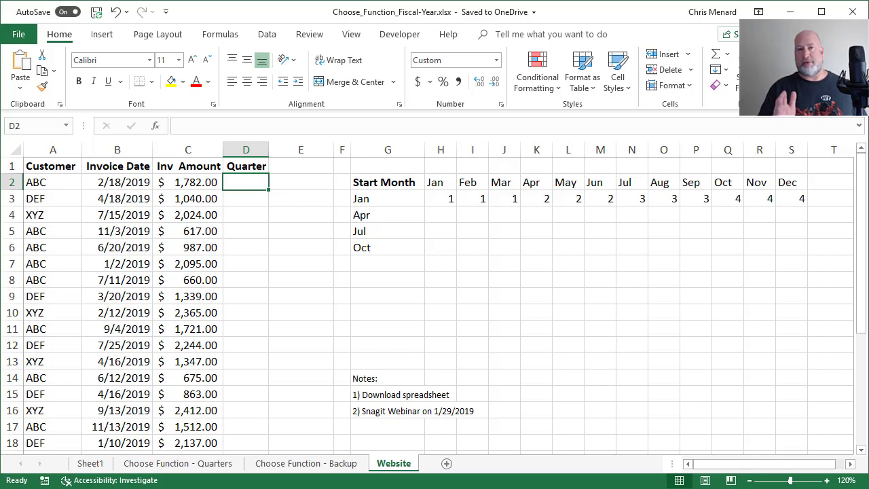
pyautogui.write('=')
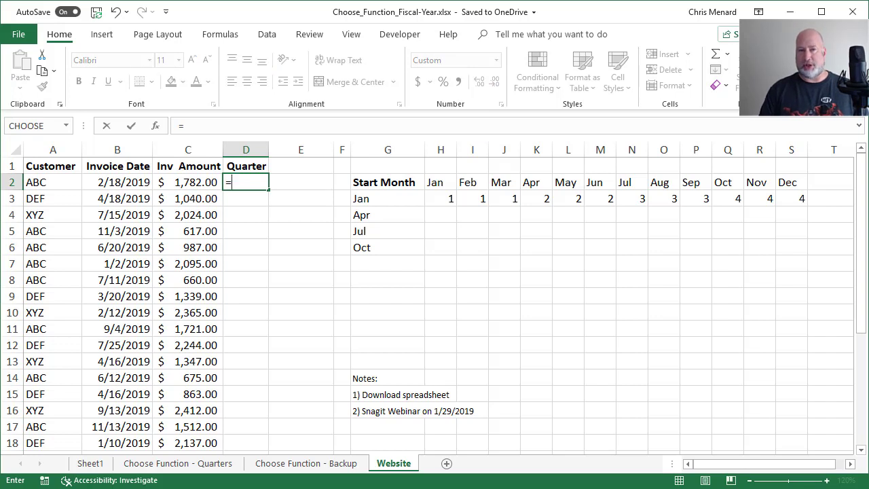
pyautogui.write('month')
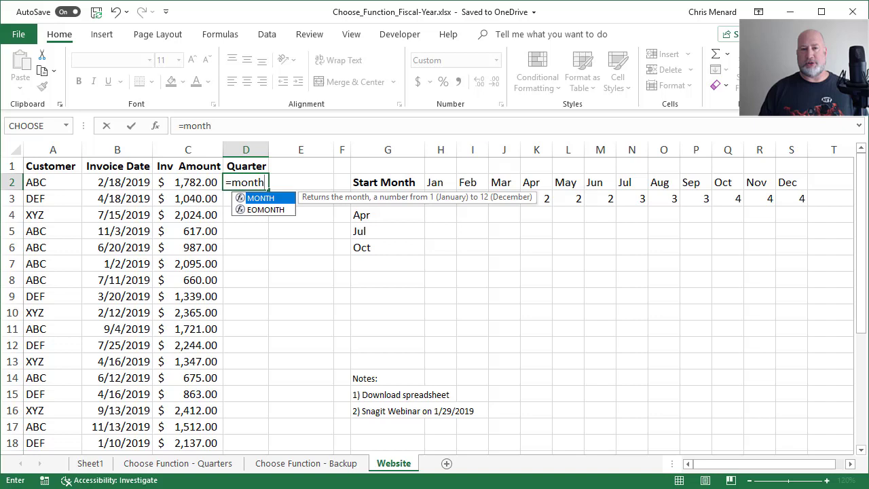
pyautogui.press('Tab')
pyautogui.press('Left')
pyautogui.press('Left')
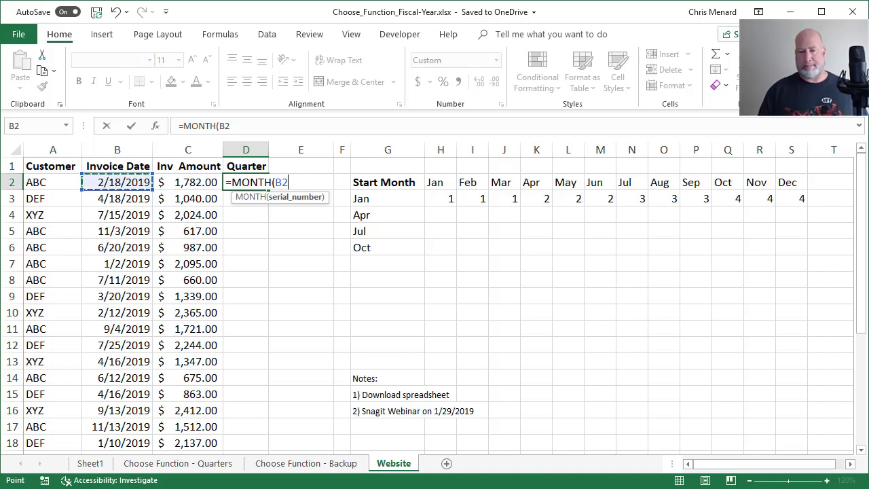
pyautogui.hotkey('ctrl', 'Return')
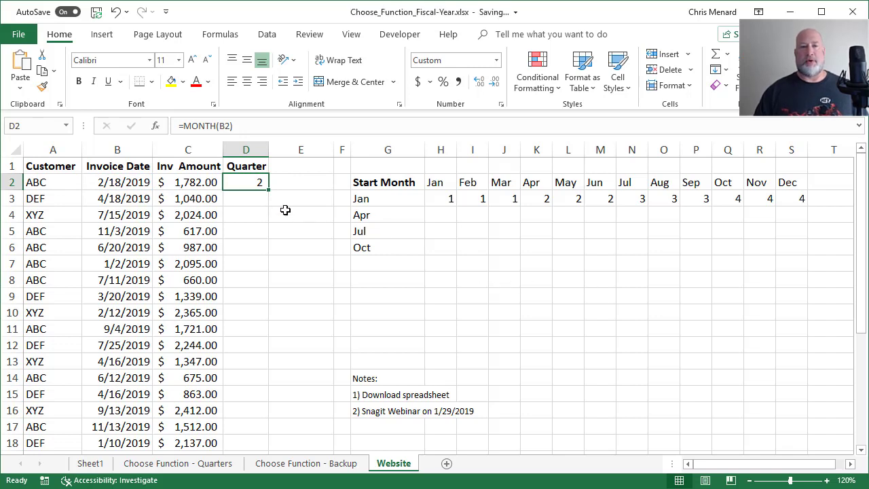
pyautogui.moveTo(269, 204); pyautogui.dragTo(269, 222)
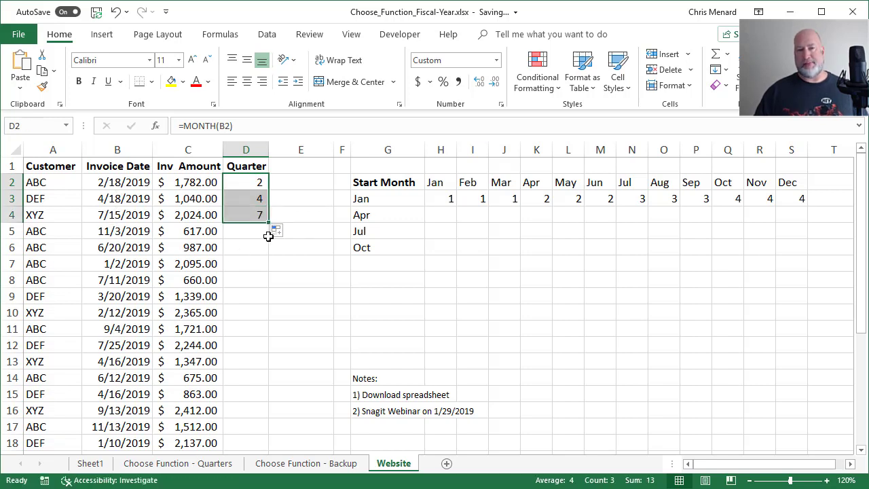
pyautogui.moveTo(268, 223); pyautogui.dragTo(269, 238)
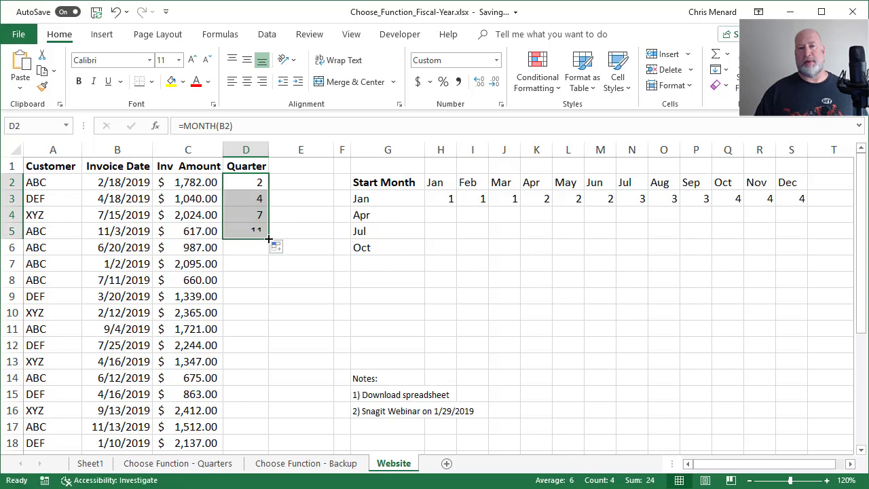
pyautogui.click(251, 184)
pyautogui.press('Delete')
pyautogui.press('Return')
pyautogui.press('Delete')
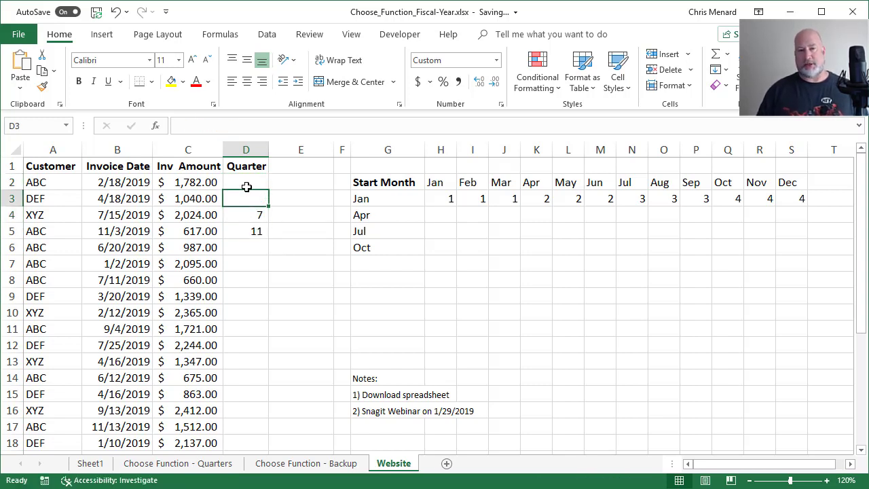
pyautogui.press('Down')
pyautogui.press('Down')
pyautogui.press('Left')
pyautogui.press('Up')
pyautogui.press('Right')
pyautogui.press('Delete')
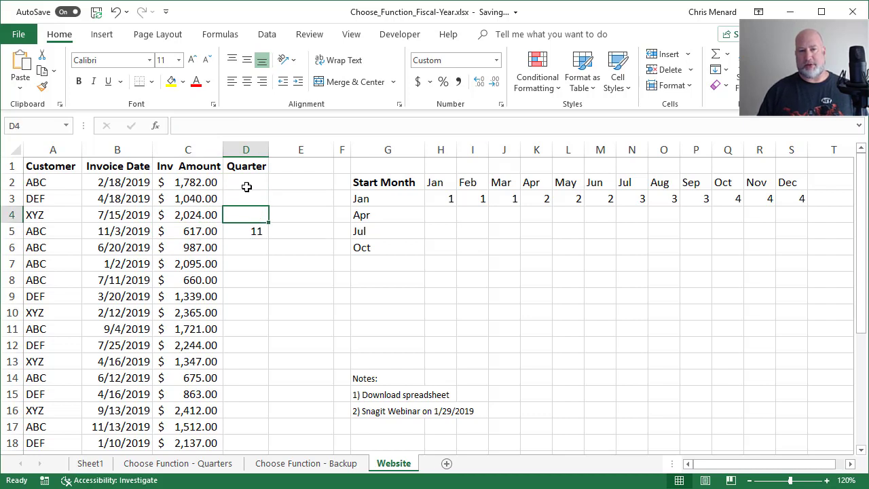
pyautogui.press('Return')
pyautogui.press('Delete')
# Step: Enter =ROUNDUP(MONTH(B2)/3,0) in D2 to get quarter 1 for the February invoice
pyautogui.click(246, 187)
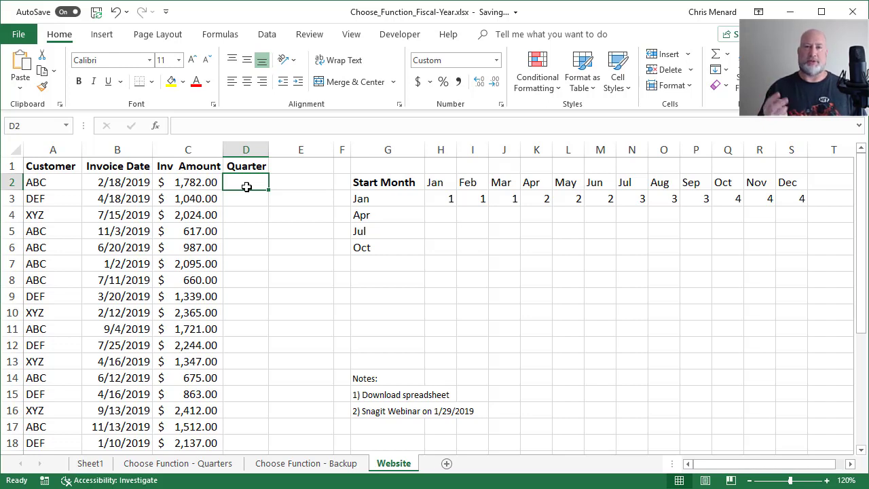
pyautogui.write('=ro')
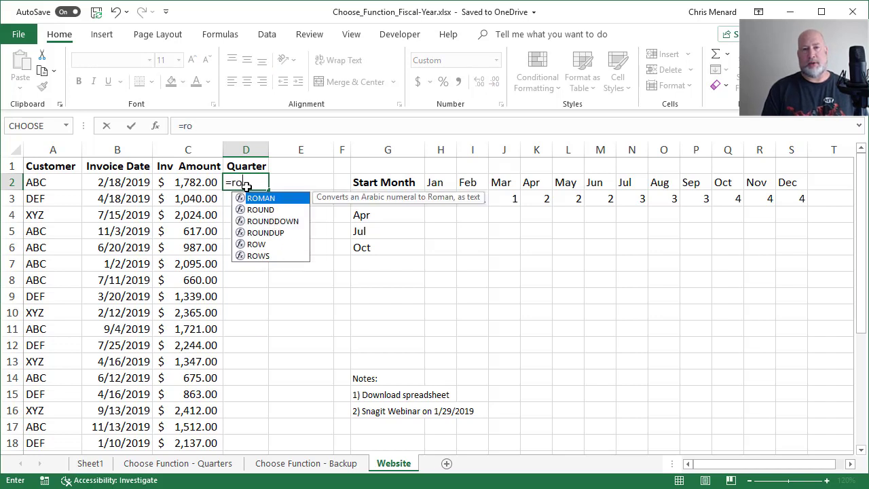
pyautogui.write('undup')
pyautogui.press('Tab')
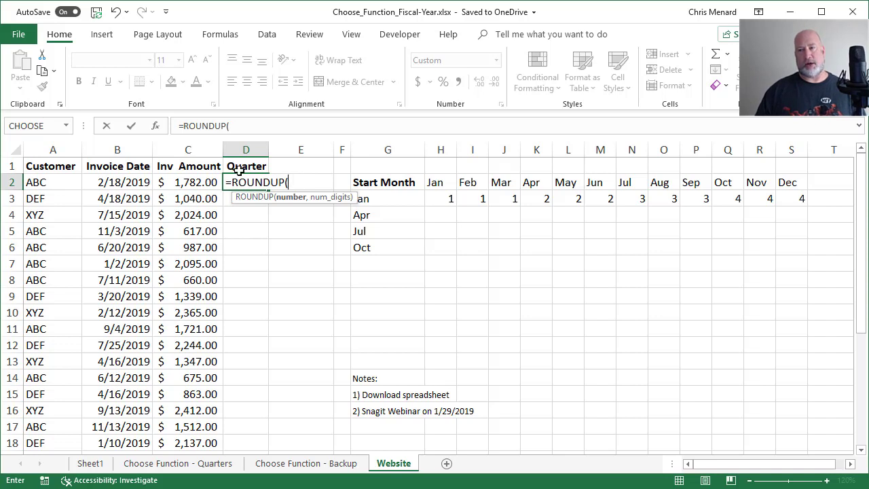
pyautogui.write('month(')
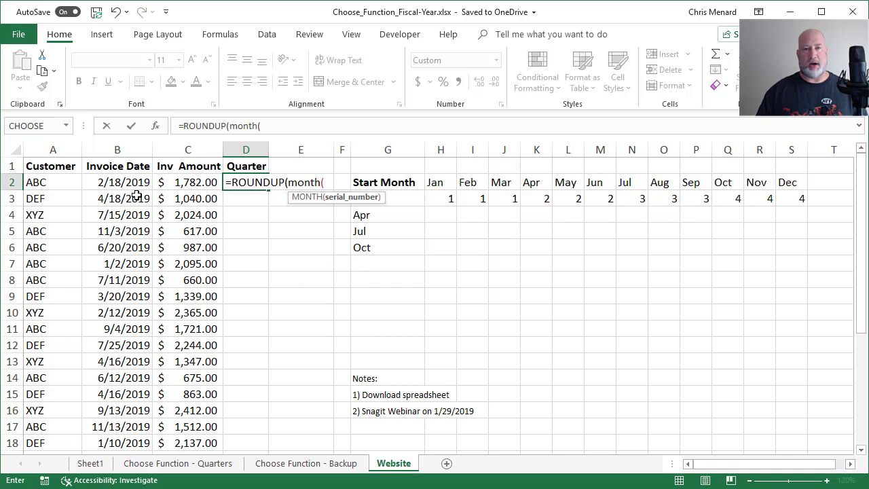
pyautogui.click(119, 185)
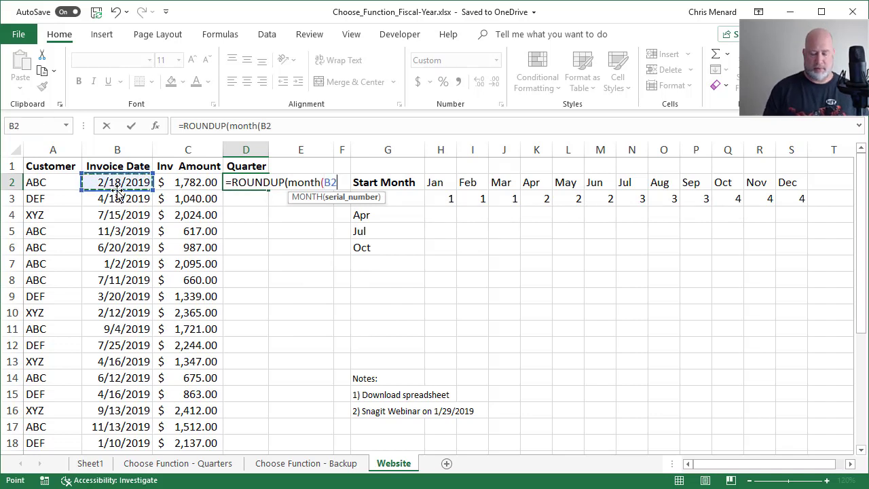
pyautogui.write(')')
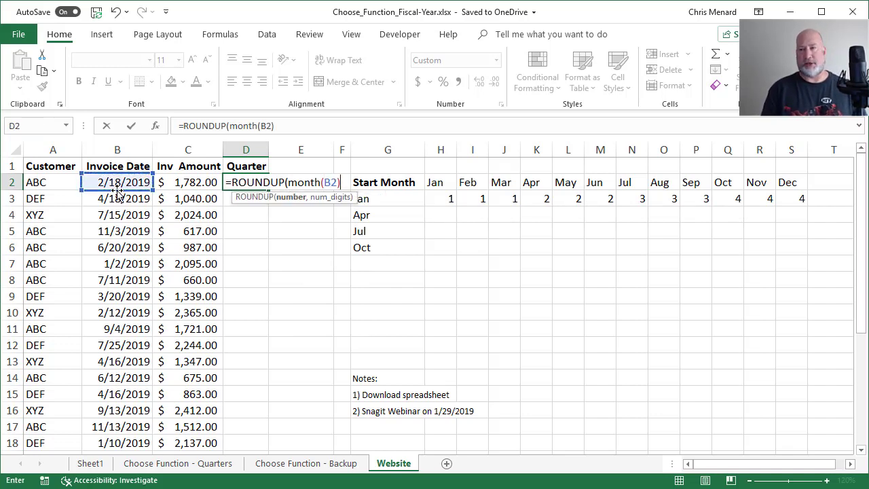
pyautogui.write('/3')
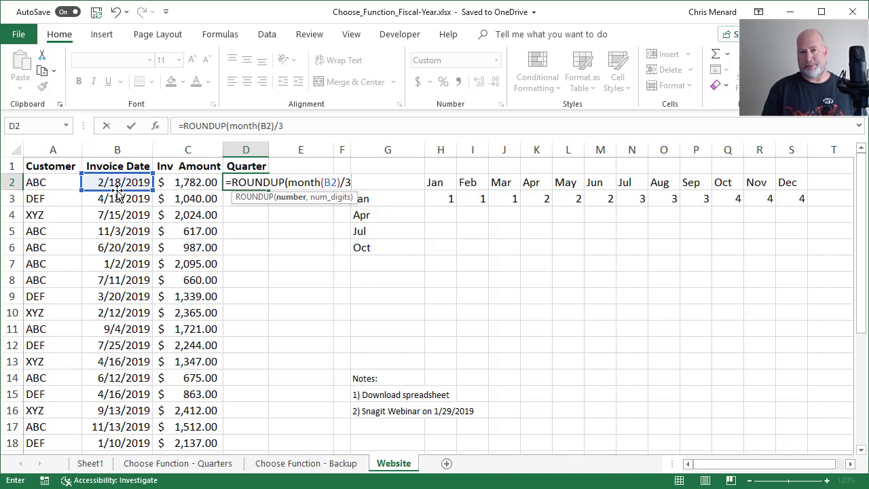
pyautogui.write(',')
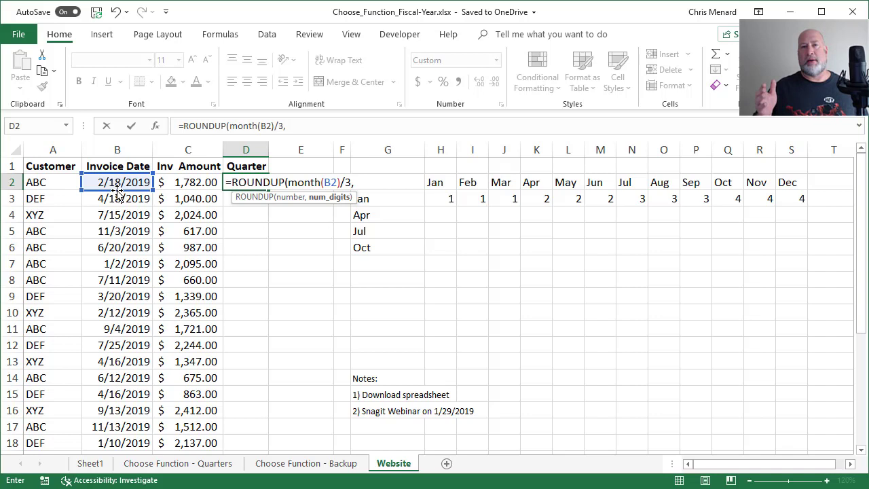
pyautogui.write('0')
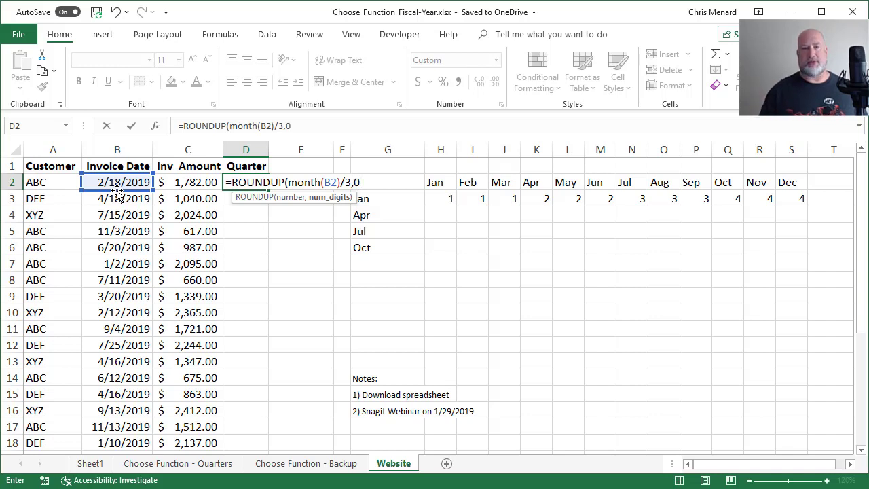
pyautogui.write(')')
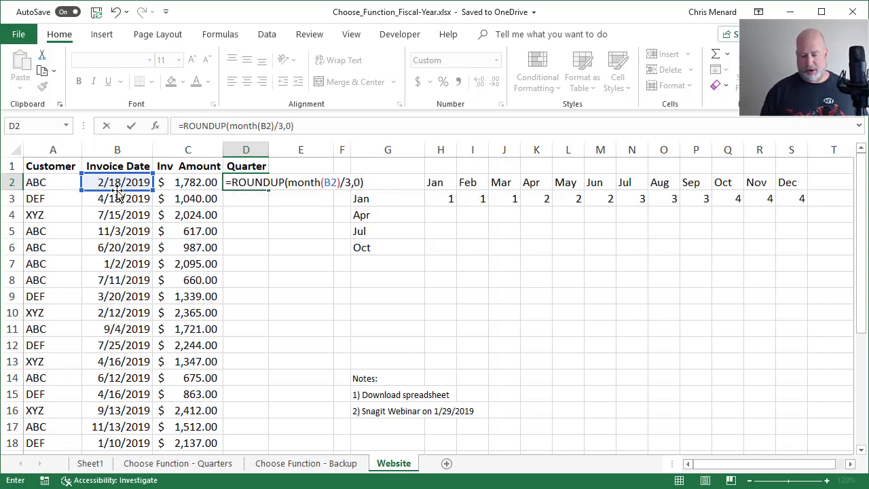
pyautogui.hotkey('ctrl', 'Return')
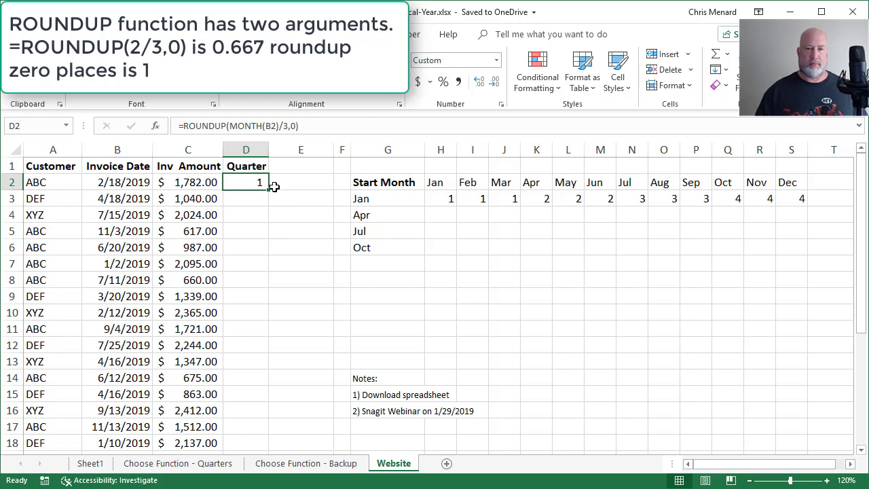
# Step: Copy the ROUNDUP quarter formula down to D12, review it, then clear D2:D12
pyautogui.moveTo(269, 193); pyautogui.dragTo(269, 212)
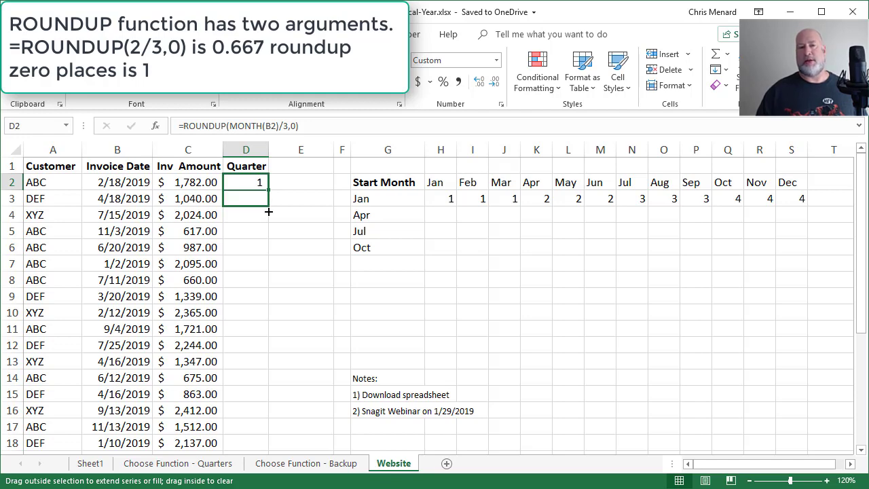
pyautogui.moveTo(269, 212); pyautogui.dragTo(271, 355)
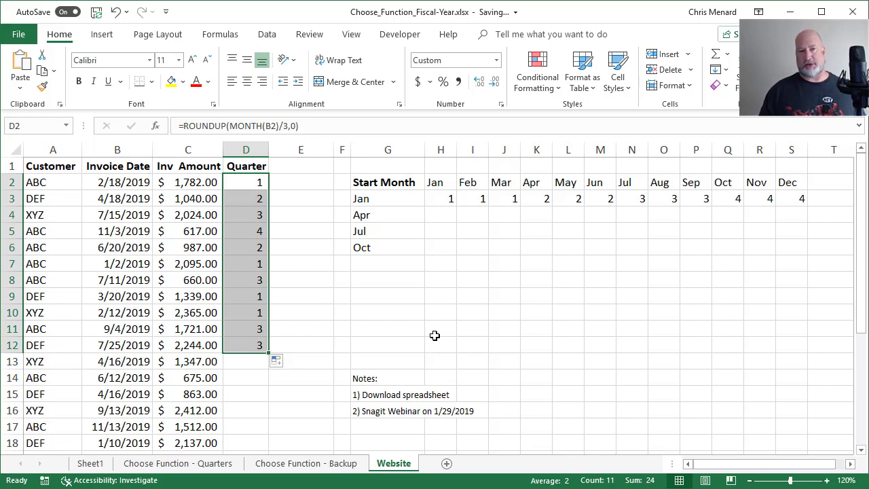
pyautogui.press('Delete')
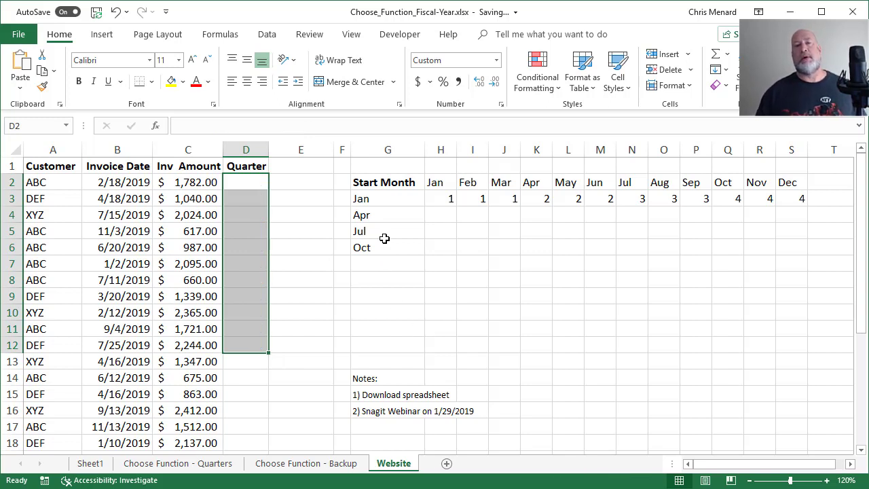
# Step: Type July into empty cell G8 below the Start Month table
pyautogui.click(425, 214)
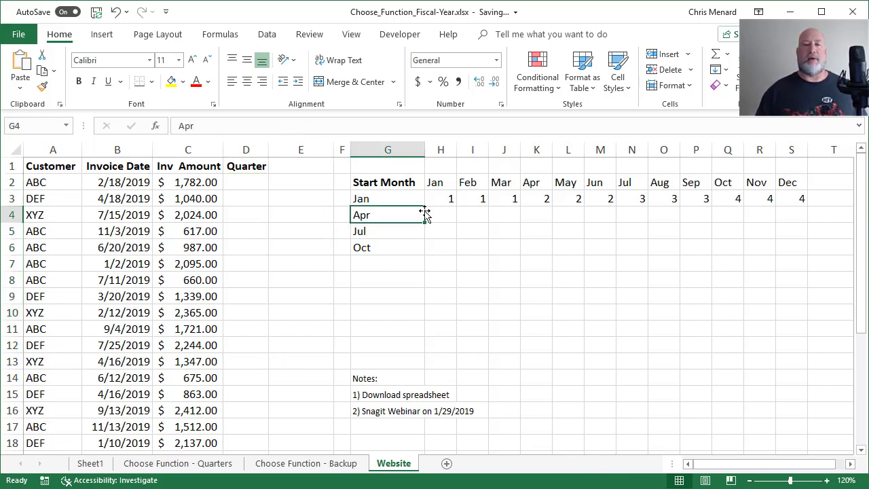
pyautogui.click(242, 183)
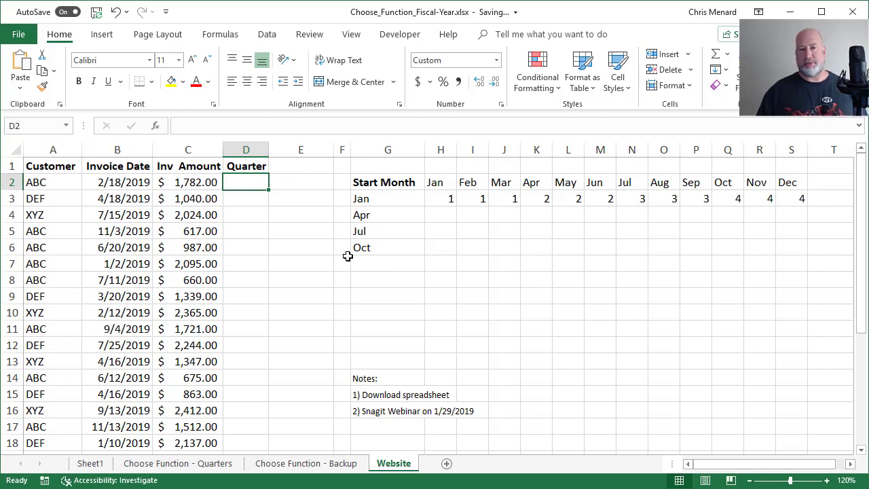
pyautogui.click(376, 281)
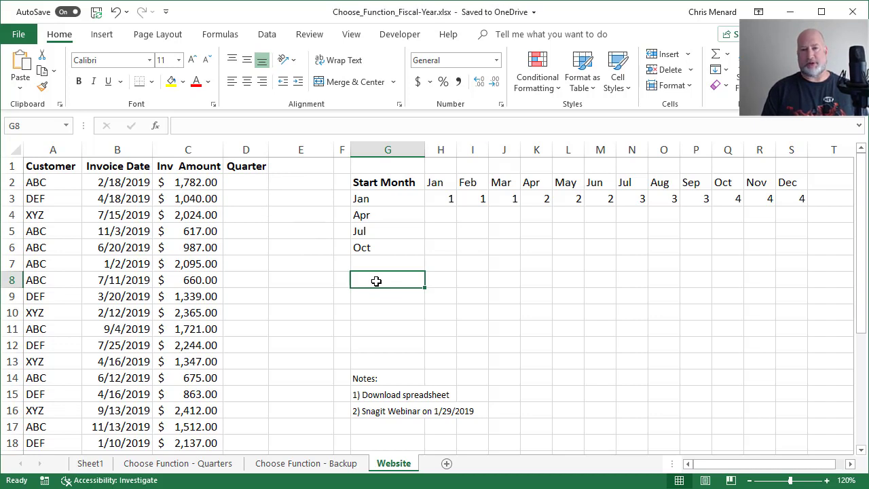
pyautogui.write('July')
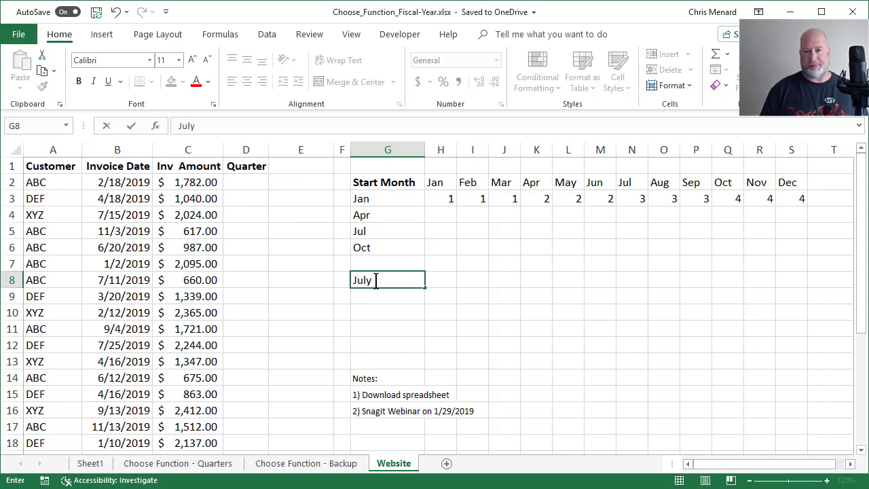
pyautogui.press('Up')
pyautogui.press('Up')
pyautogui.press('Up')
pyautogui.press('Up')
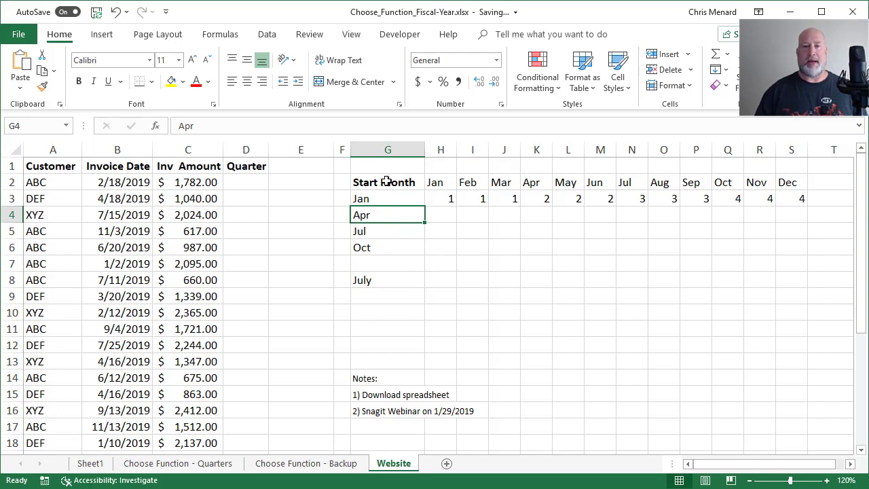
# Step: Review the Jan, Apr, Jul and Oct start-month rows, then select empty cell G10
pyautogui.moveTo(385, 182); pyautogui.dragTo(781, 246)
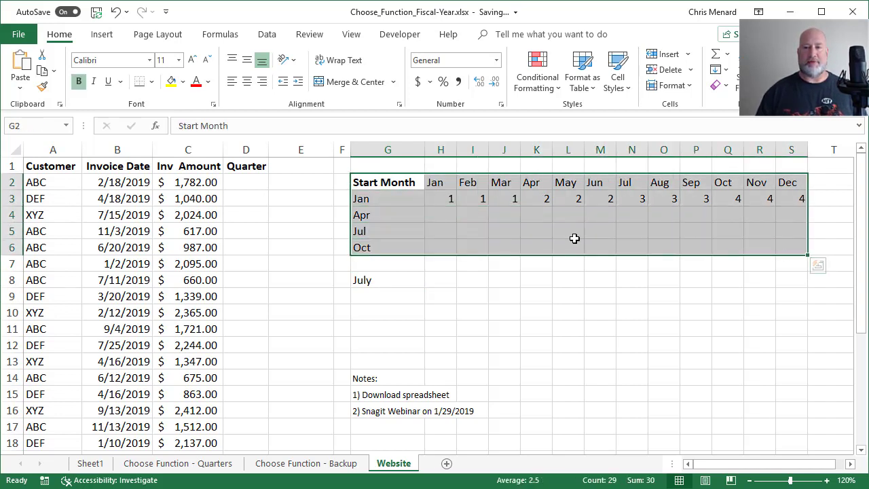
pyautogui.click(387, 183)
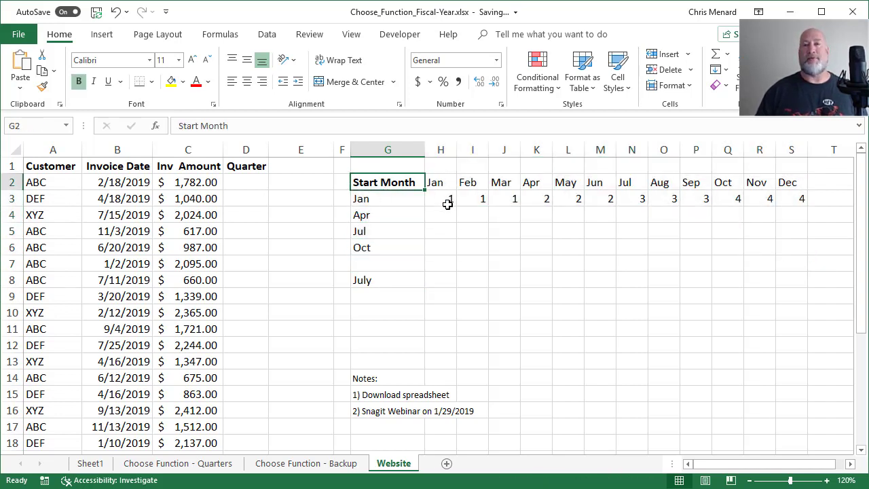
pyautogui.click(374, 200)
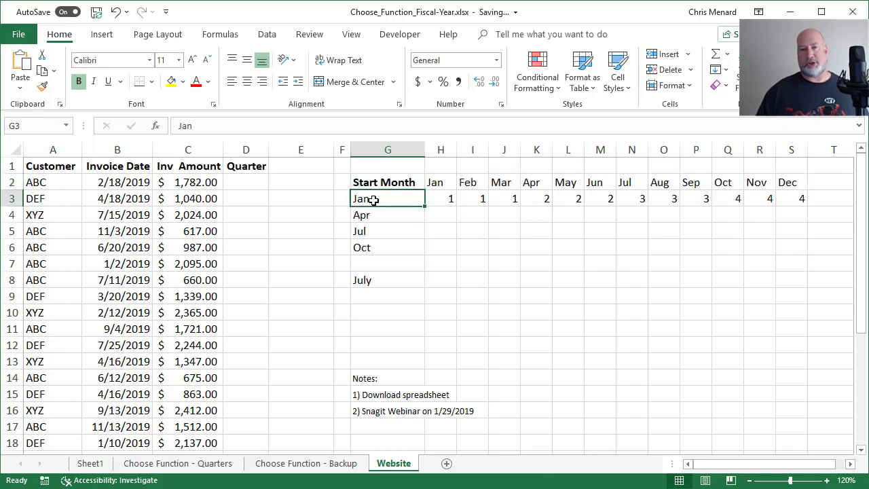
pyautogui.click(373, 215)
pyautogui.click(375, 231)
pyautogui.click(374, 249)
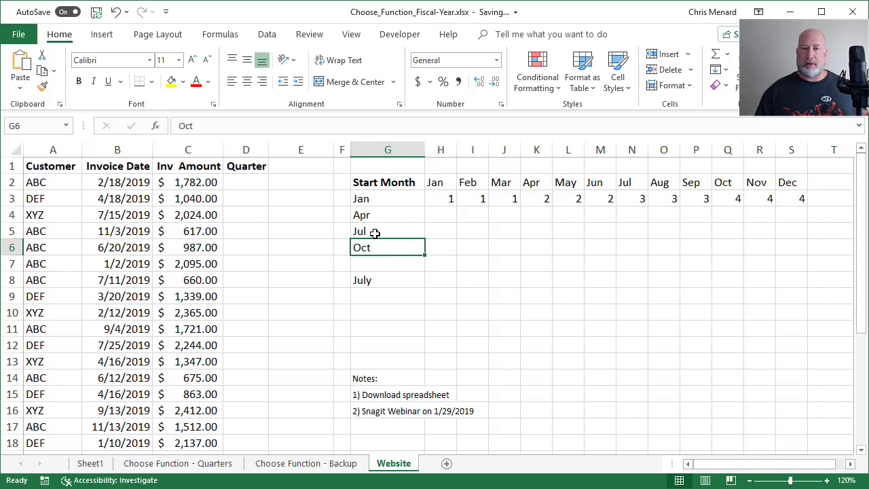
pyautogui.click(374, 232)
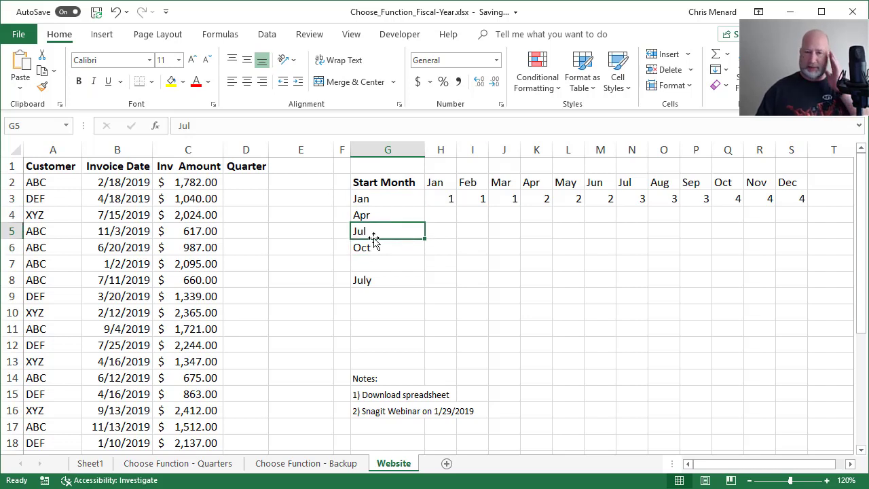
pyautogui.click(386, 316)
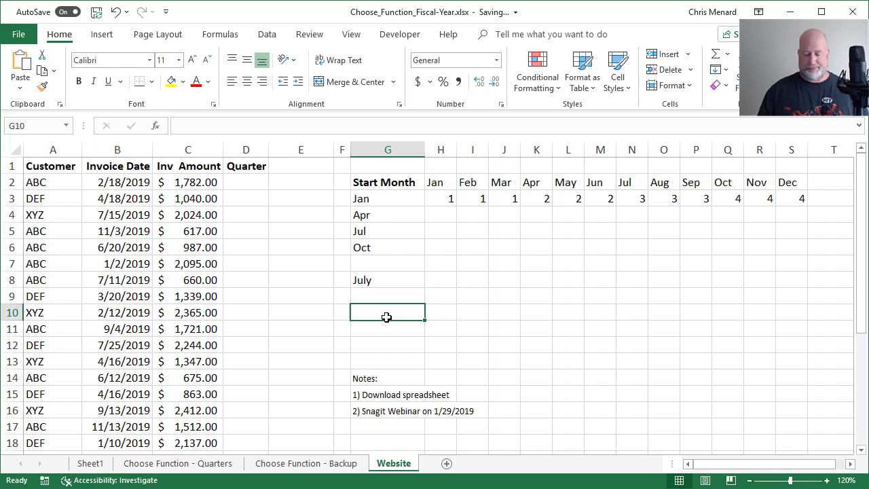
# Step: Enter =CHOOSE(2,"Ford","GM","Kia") in G10 so it shows GM
pyautogui.write('=choos')
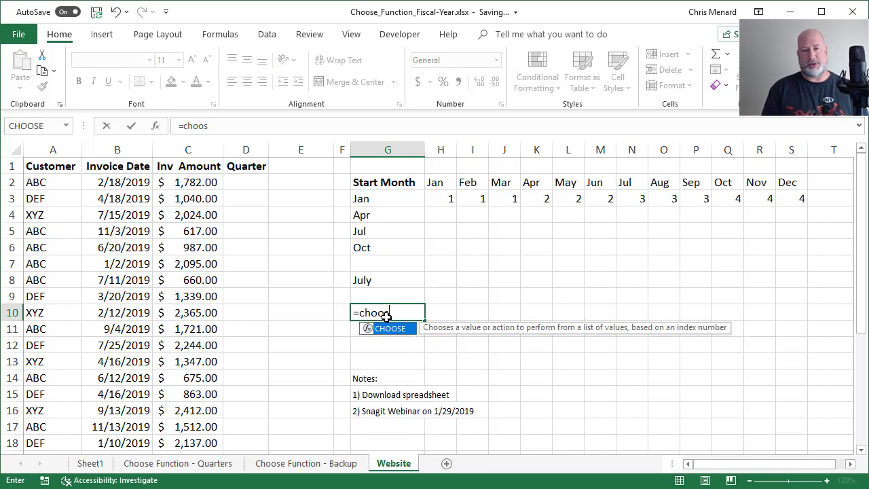
pyautogui.press('Tab')
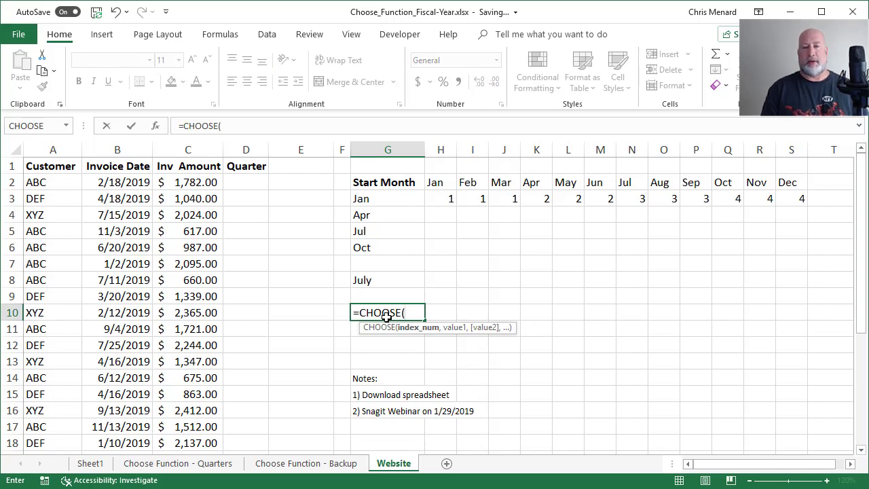
pyautogui.write('2')
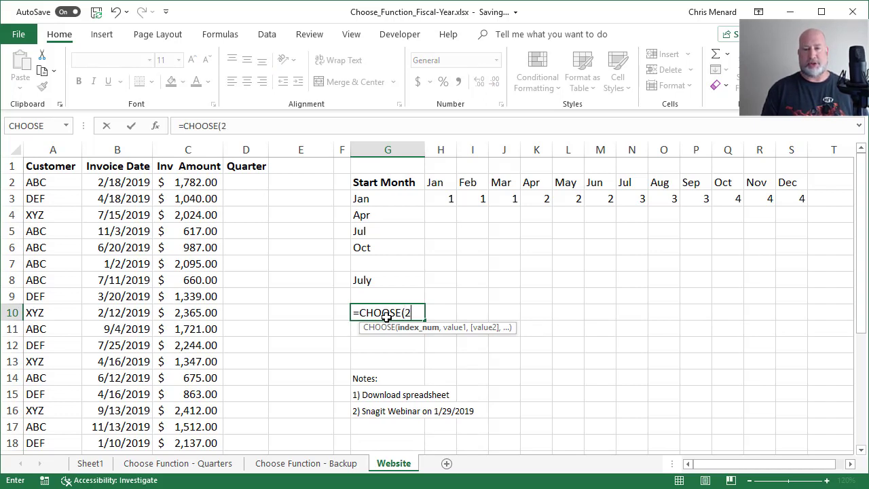
pyautogui.write(',"For')
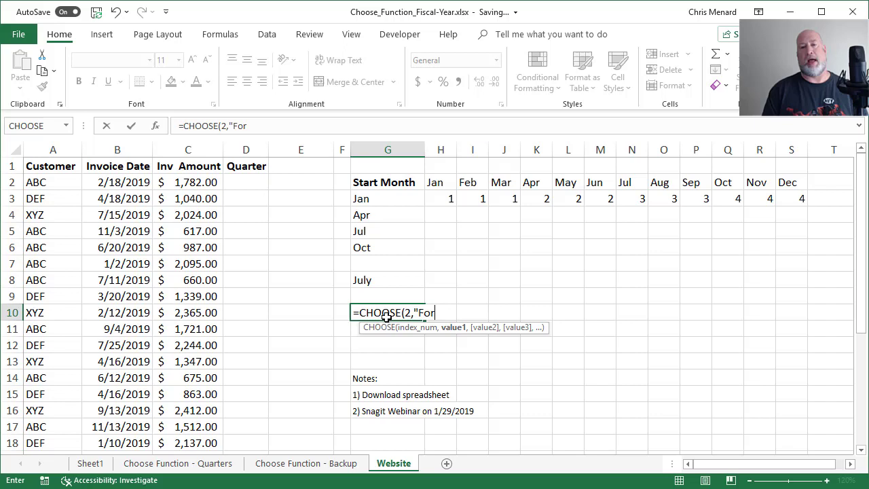
pyautogui.write('d",')
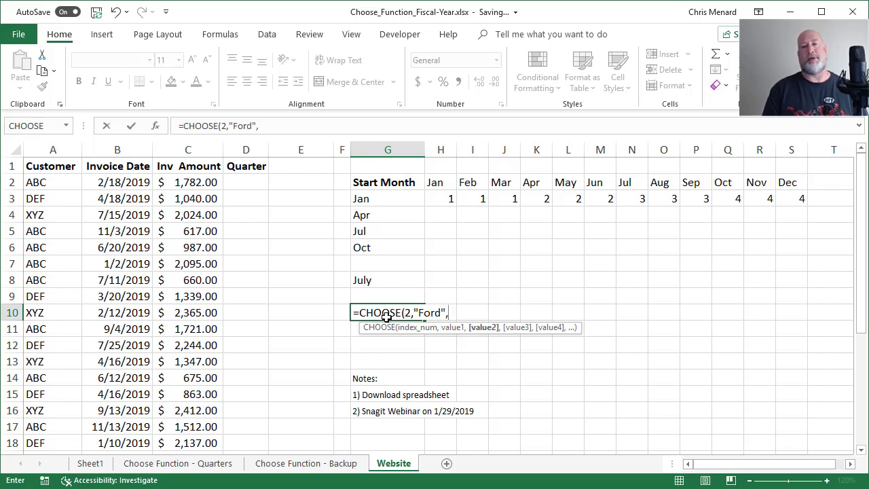
pyautogui.write('"GM')
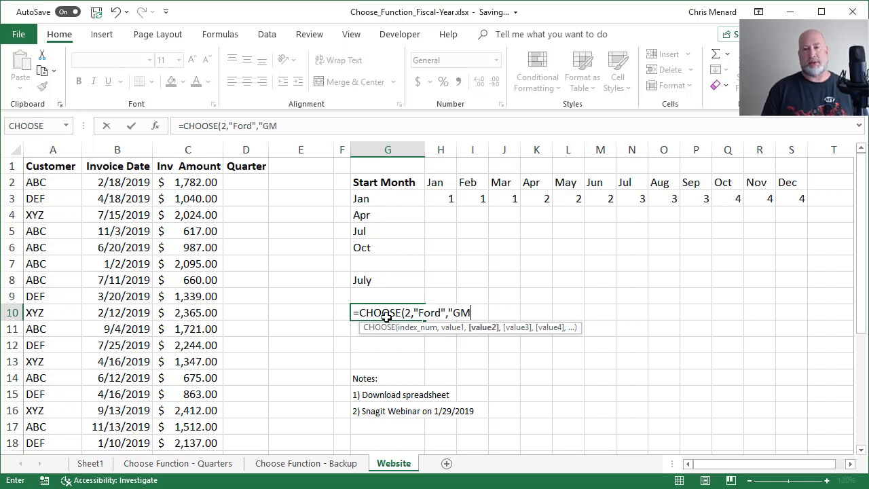
pyautogui.write('",')
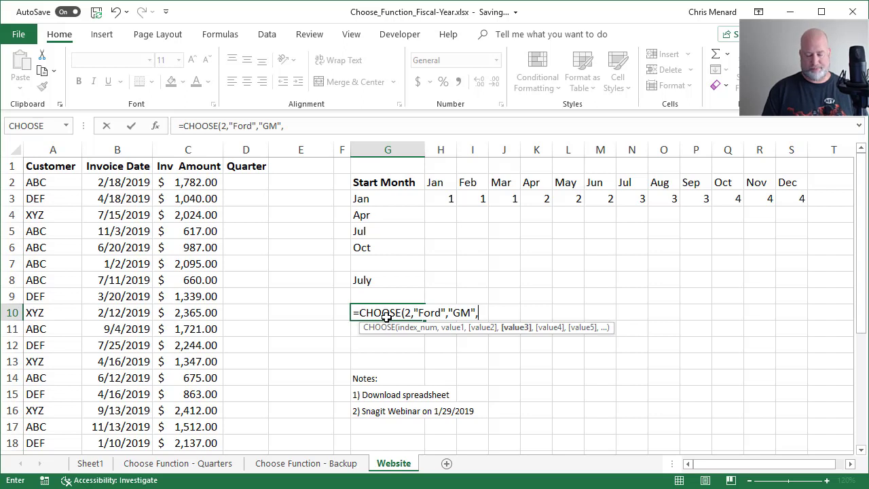
pyautogui.write('"Kia')
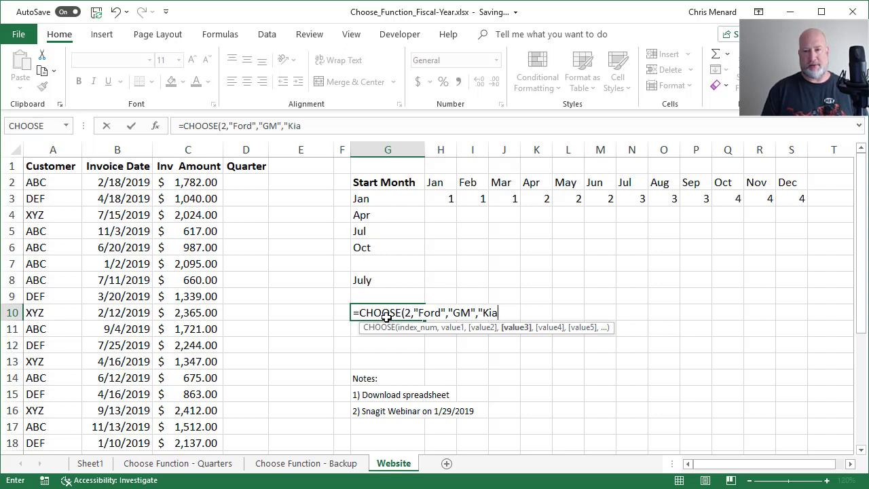
pyautogui.write('"')
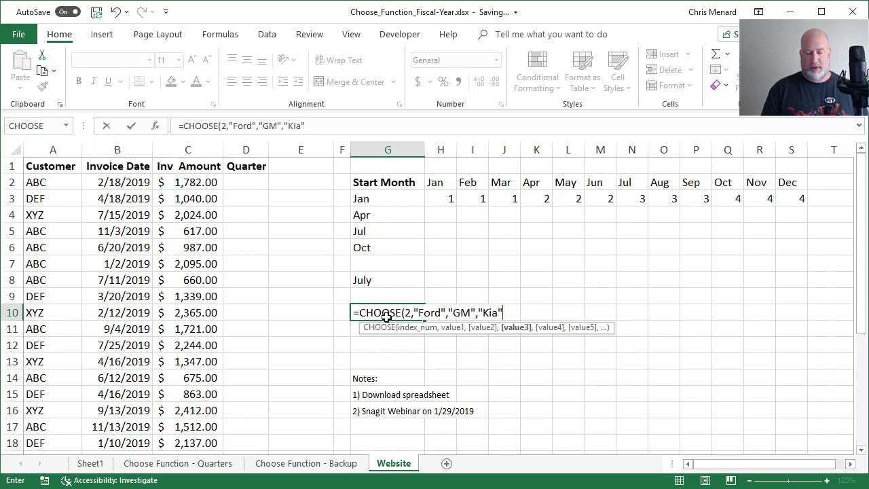
pyautogui.write(')')
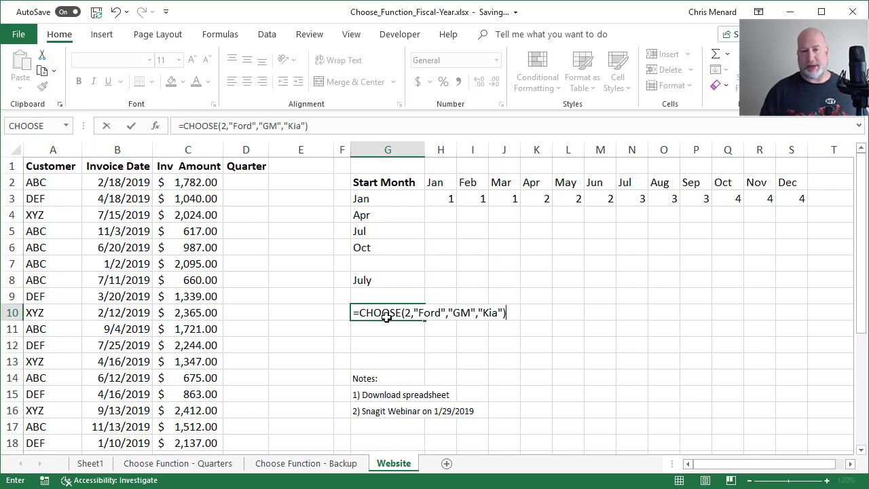
pyautogui.hotkey('ctrl', 'Return')
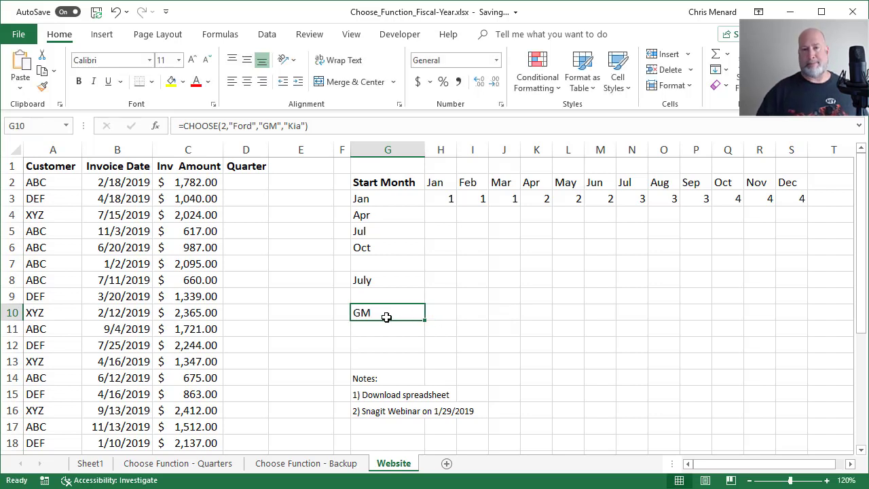
# Step: Change the CHOOSE index to 1 (showing Ford), then to 3 (showing Kia)
pyautogui.click(222, 126)
pyautogui.press('Delete')
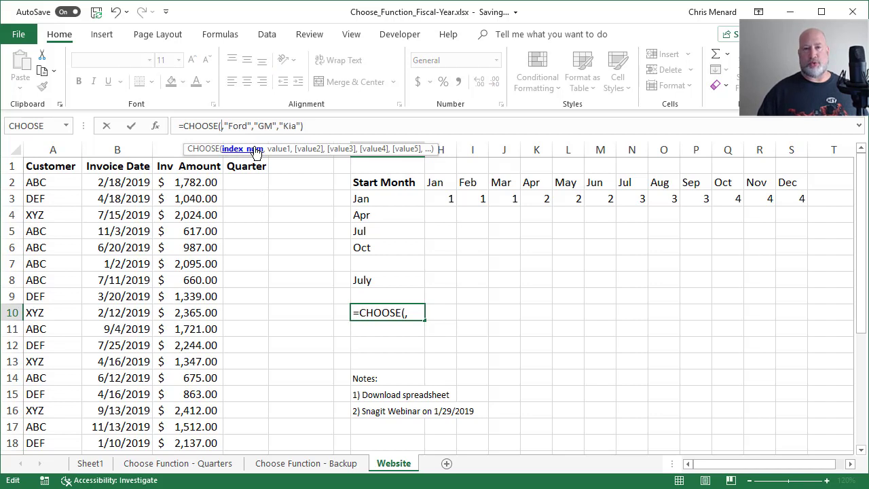
pyautogui.write('1')
pyautogui.hotkey('ctrl', 'Return')
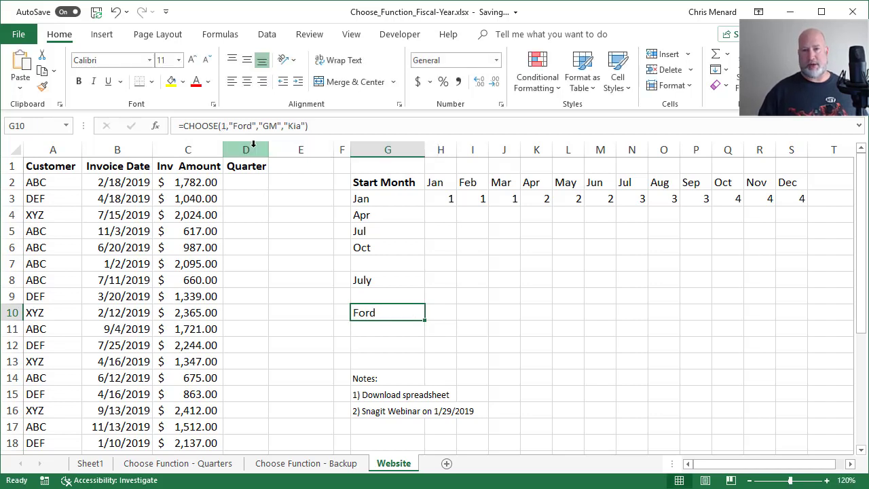
pyautogui.click(225, 126)
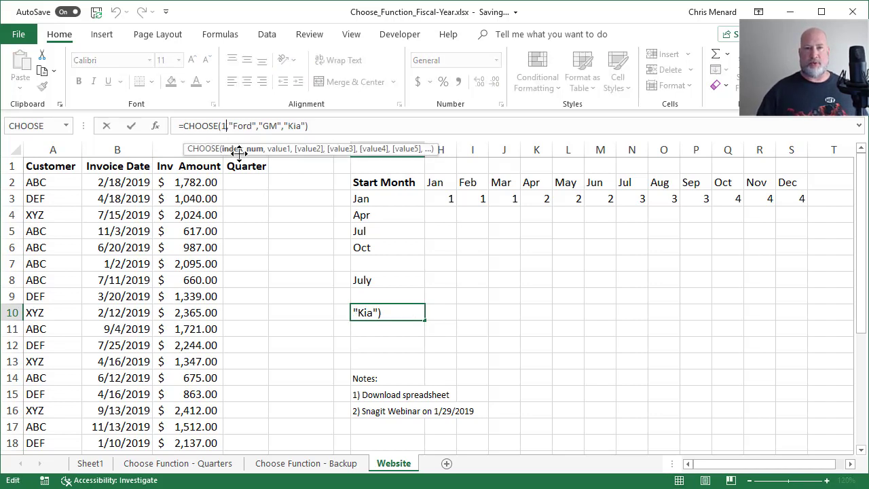
pyautogui.press('Delete')
pyautogui.write('3')
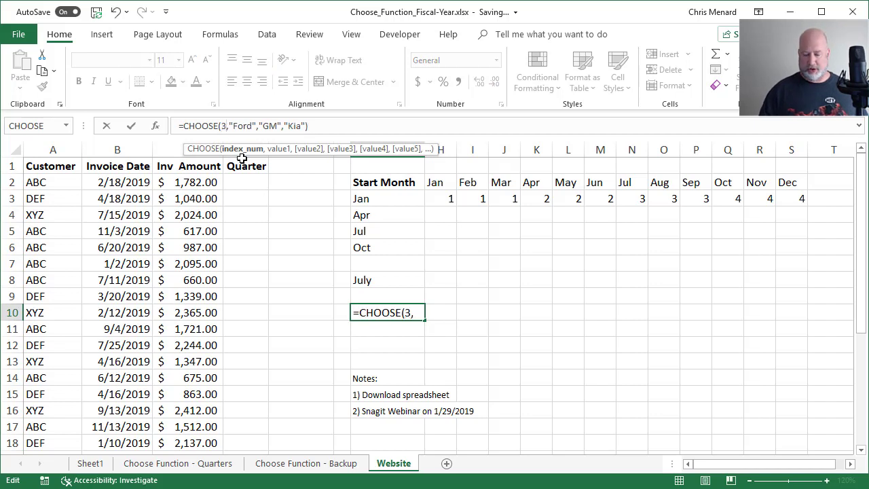
pyautogui.hotkey('ctrl', 'Return')
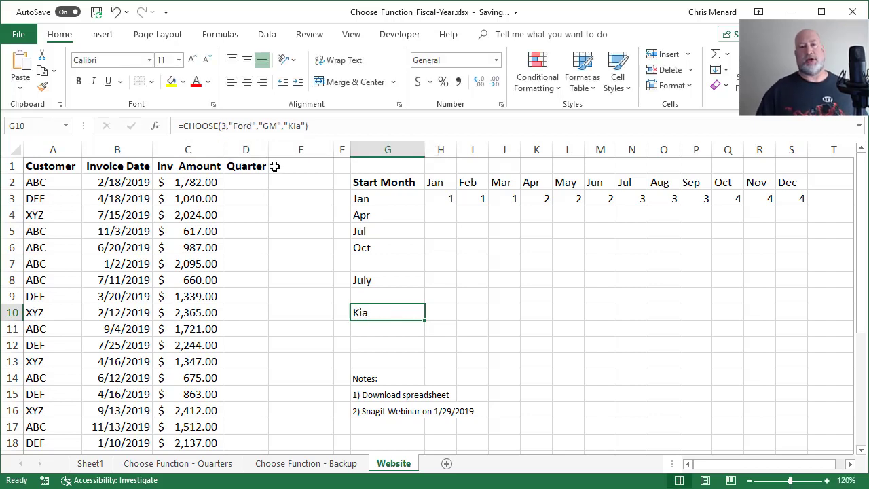
pyautogui.click(255, 183)
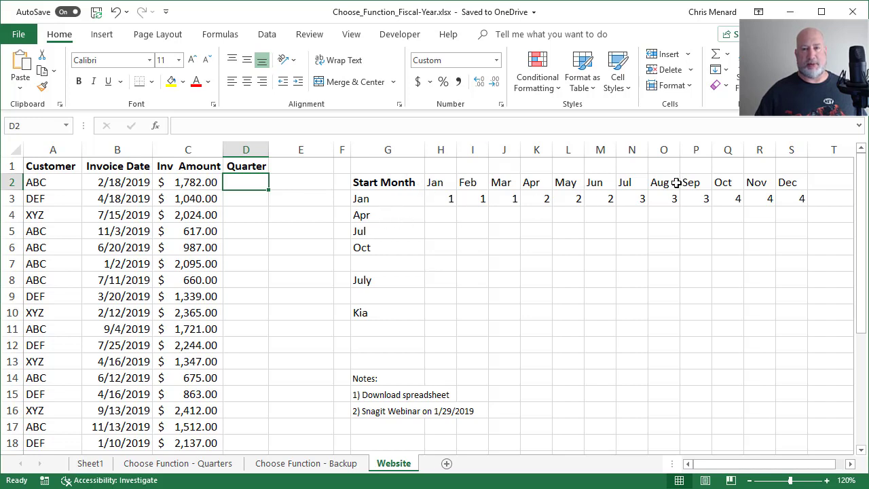
# Step: Fill the Jul row's Jul–Dec cells N5:S5 with quarters 1,1,1,2,2,2
pyautogui.click(385, 235)
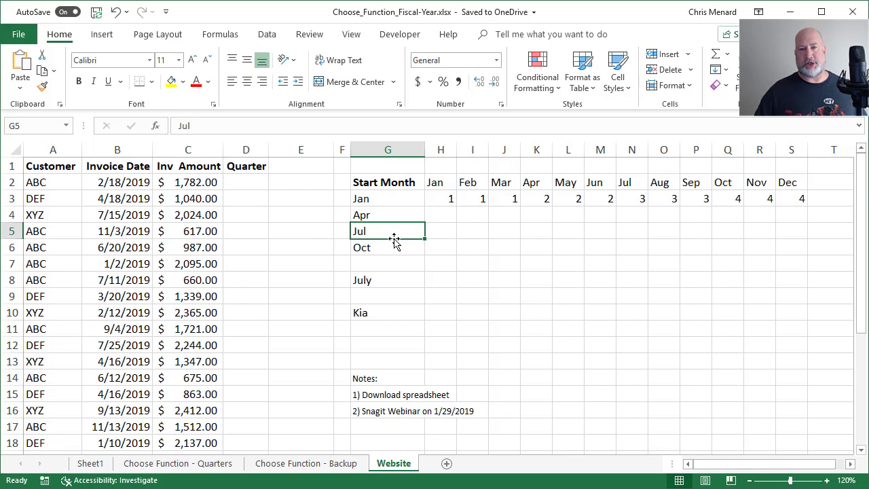
pyautogui.moveTo(448, 188); pyautogui.dragTo(798, 192)
pyautogui.click(448, 188)
pyautogui.click(396, 231)
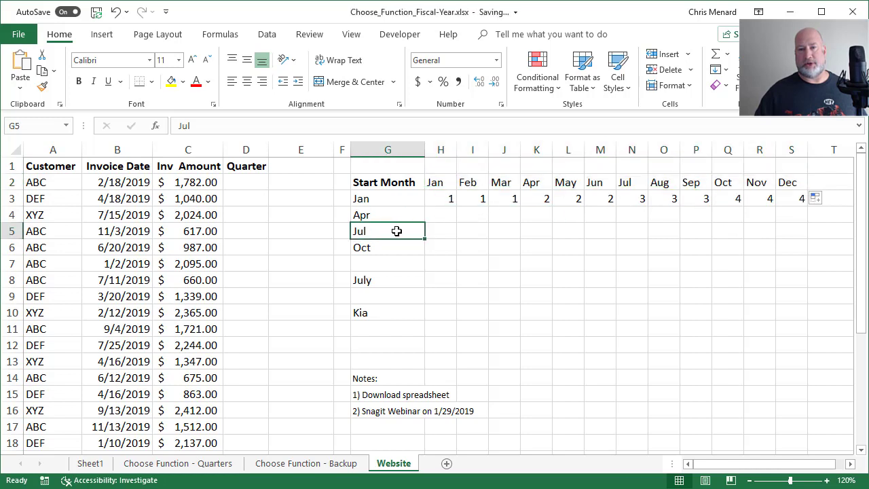
pyautogui.click(625, 236)
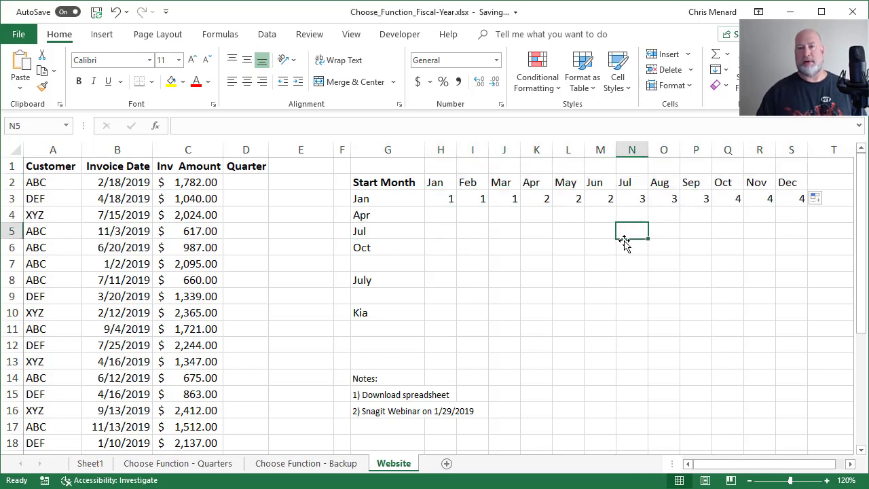
pyautogui.write('1')
pyautogui.press('Tab')
pyautogui.write('1')
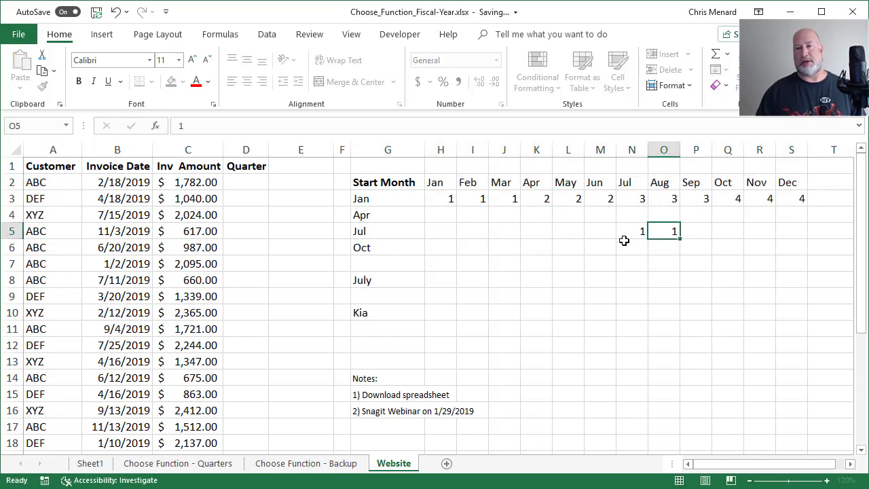
pyautogui.press('Tab')
pyautogui.write('1')
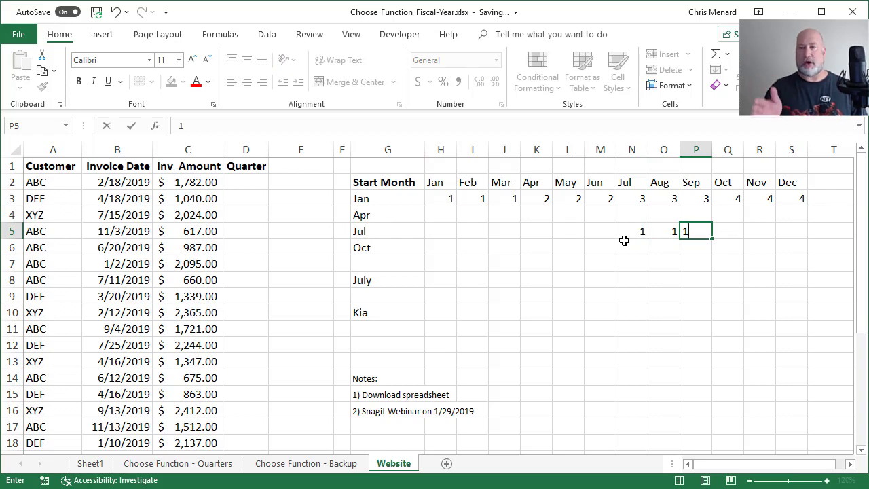
pyautogui.press('Tab')
pyautogui.write('2')
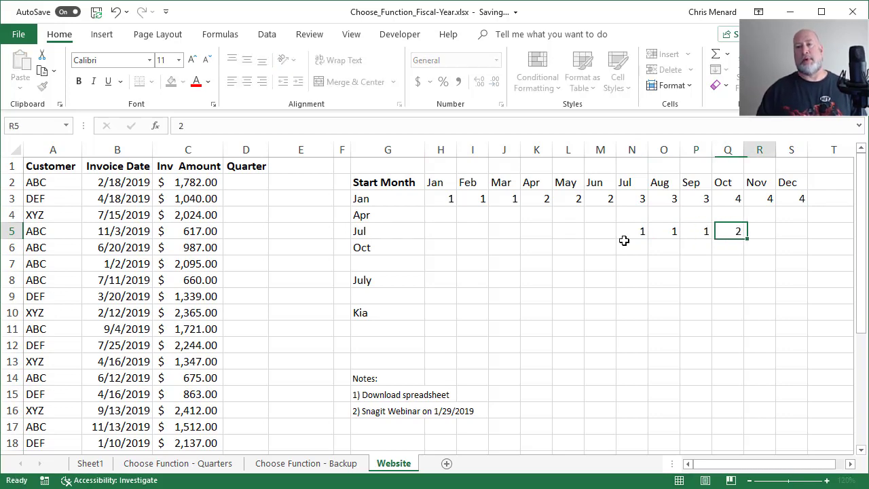
pyautogui.press('Tab')
pyautogui.write('2')
pyautogui.press('Tab')
pyautogui.write('2')
pyautogui.press('Tab')
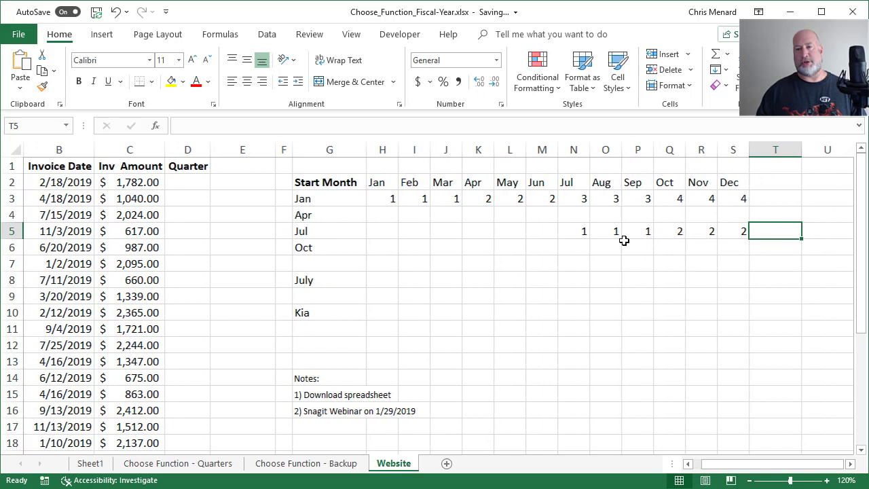
# Step: Fill the Jul row's Jan–Jun cells H5:M5 with quarters 3,3,3,4,4,4
pyautogui.press('Left')
pyautogui.press('Left')
pyautogui.press('Left')
pyautogui.press('Left')
pyautogui.press('Left')
pyautogui.press('Left')
pyautogui.press('Left')
pyautogui.press('Left')
pyautogui.press('Left')
pyautogui.press('Left')
pyautogui.press('Left')
pyautogui.press('Left')
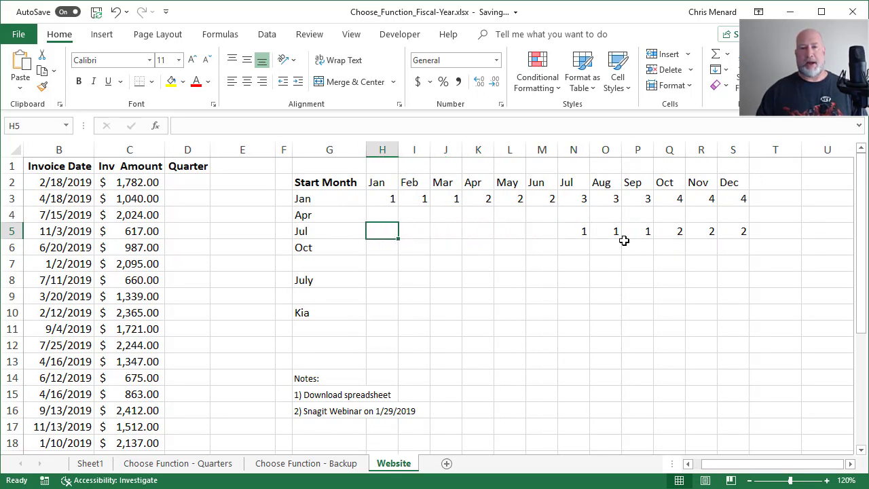
pyautogui.write('3')
pyautogui.press('Tab')
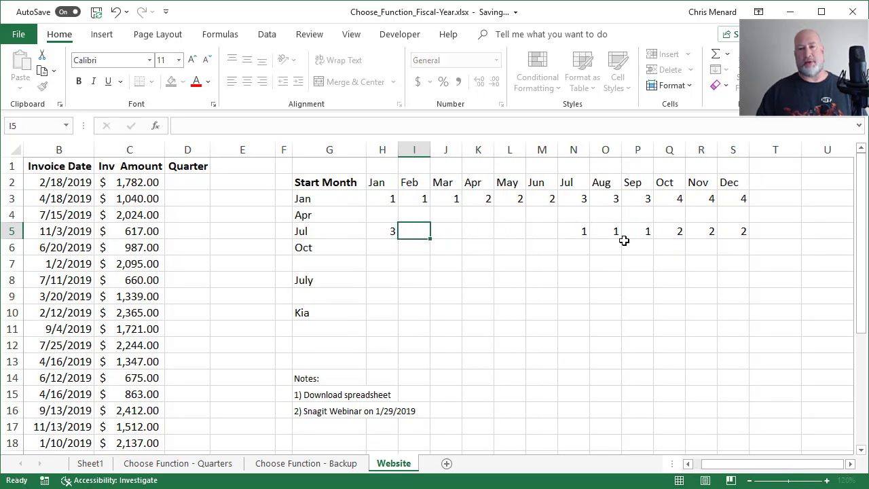
pyautogui.write('3')
pyautogui.press('Tab')
pyautogui.write('3')
pyautogui.press('Tab')
pyautogui.write('4')
pyautogui.press('Tab')
pyautogui.write('4')
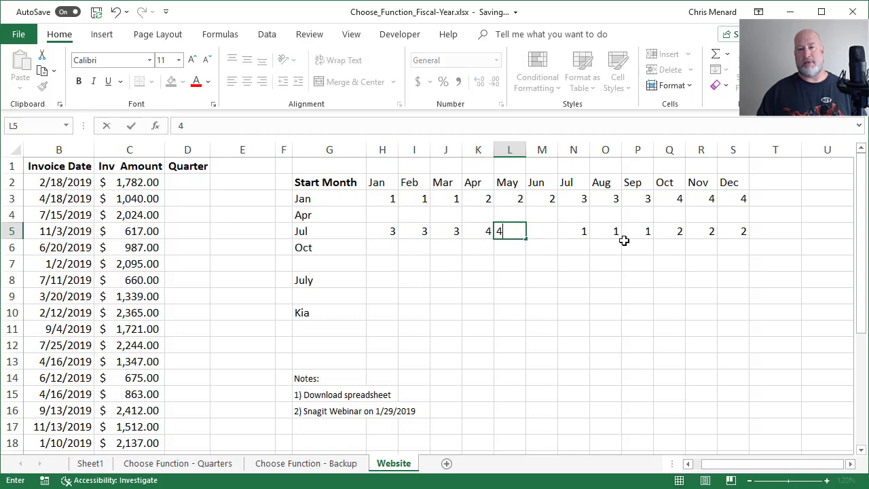
pyautogui.press('Tab')
pyautogui.write('4')
pyautogui.press('Return')
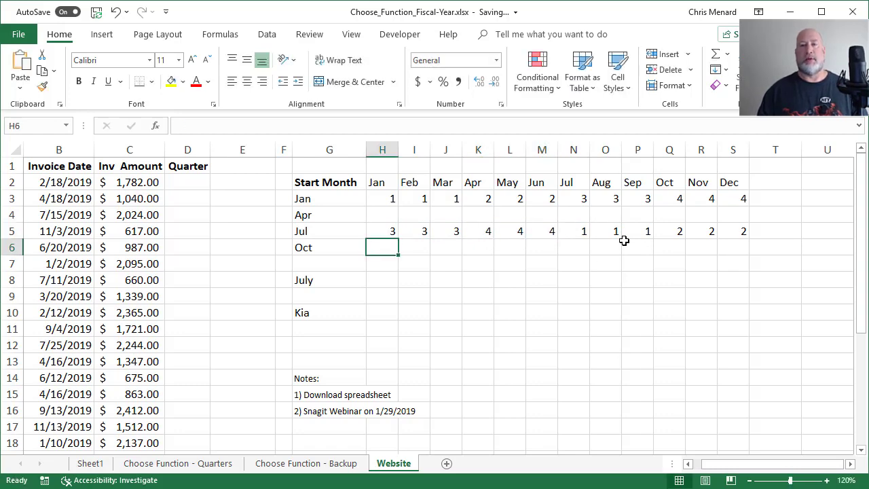
pyautogui.press('Up')
pyautogui.press('Up')
pyautogui.press('Up')
pyautogui.press('Up')
pyautogui.press('Left')
pyautogui.press('Left')
pyautogui.press('Left')
pyautogui.press('Left')
pyautogui.press('Left')
pyautogui.press('Left')
pyautogui.press('Left')
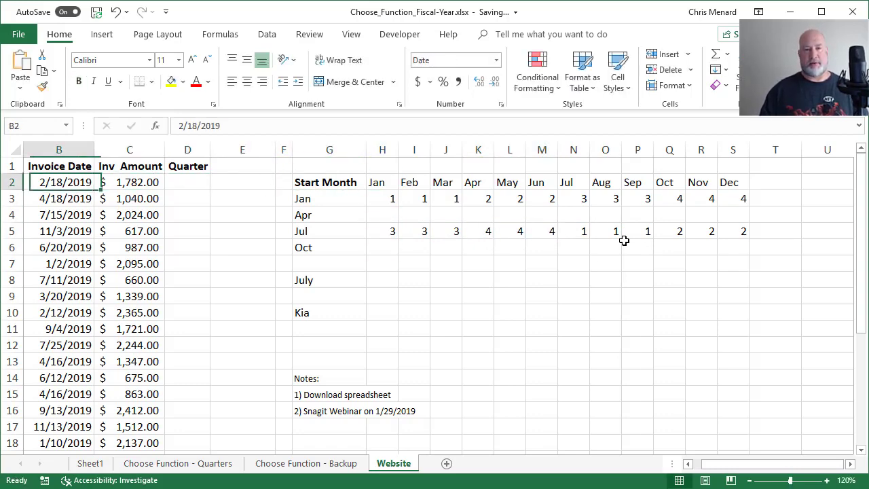
pyautogui.press('Right')
pyautogui.press('Right')
pyautogui.press('Right')
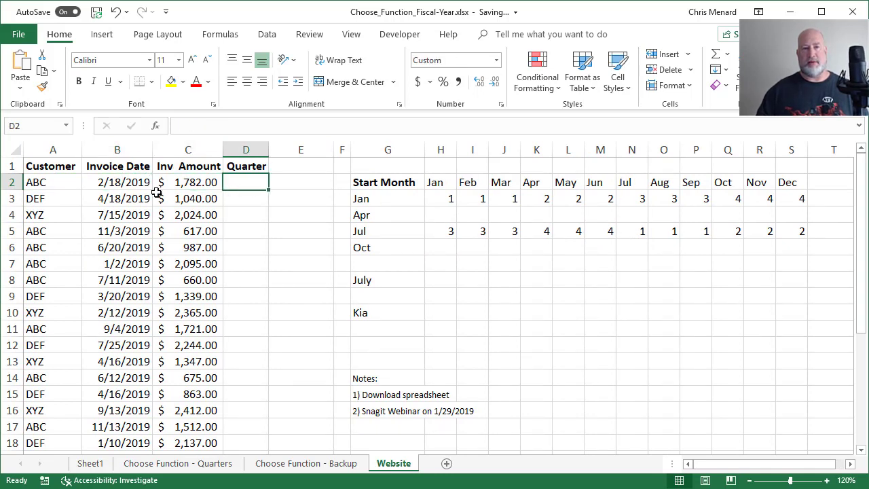
pyautogui.click(133, 185)
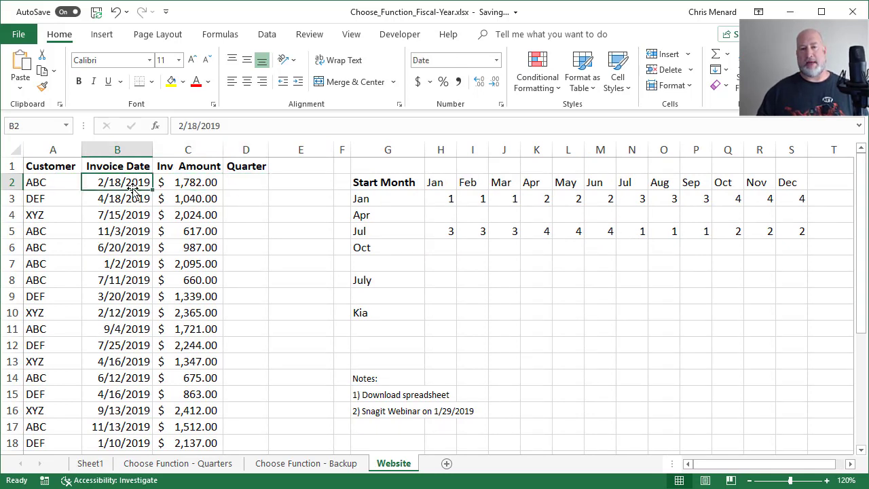
# Step: Enter =CHOOSE(MONTH(B2),3,3,3,4,4,4,1,1,1,2,2,2) in D2, giving quarter 3 for February
pyautogui.click(478, 233)
pyautogui.click(265, 183)
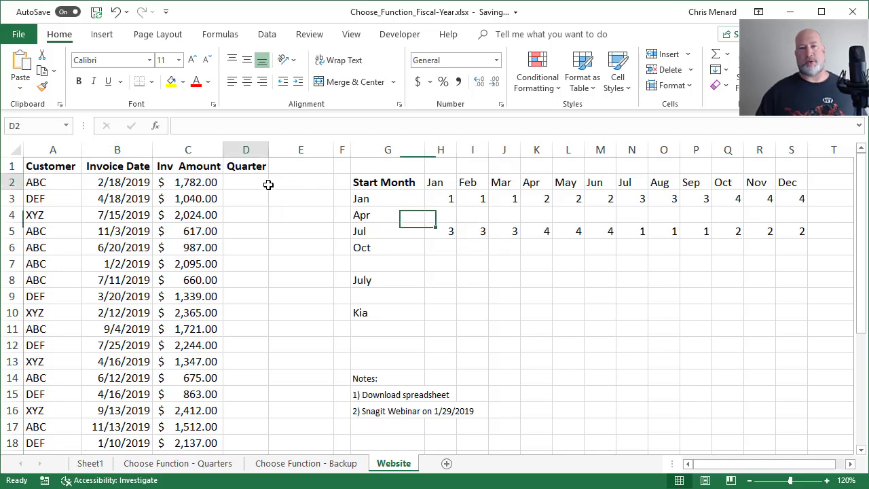
pyautogui.write('=choose')
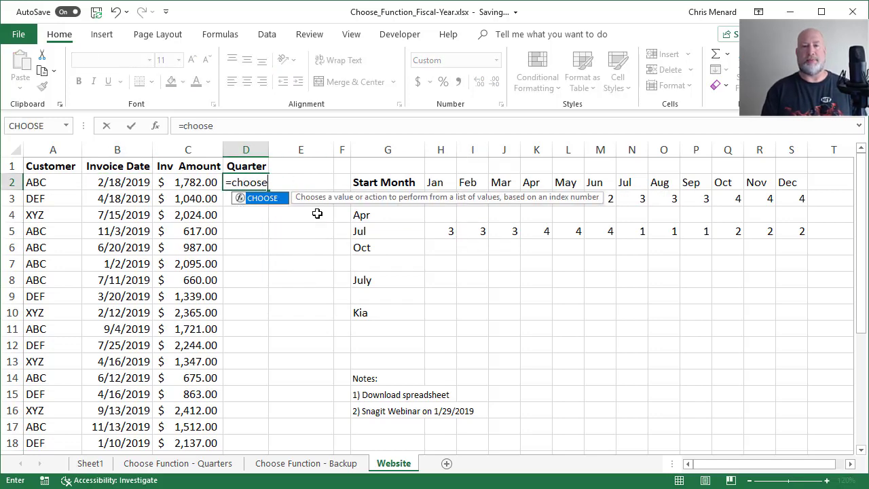
pyautogui.press('Tab')
pyautogui.write('month')
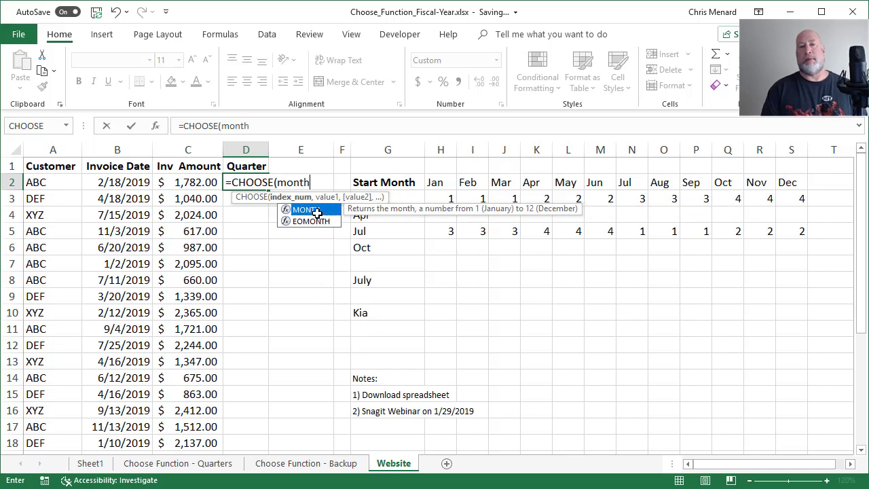
pyautogui.press('Tab')
pyautogui.press('Left')
pyautogui.press('Left')
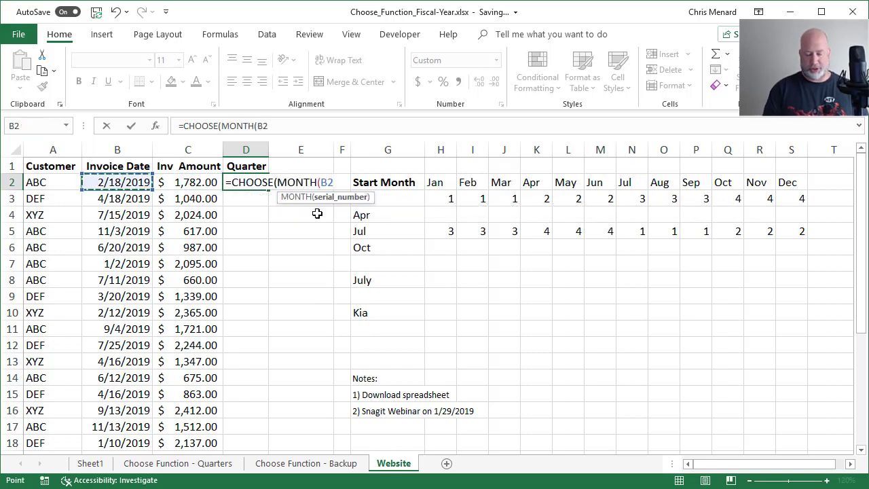
pyautogui.write('),')
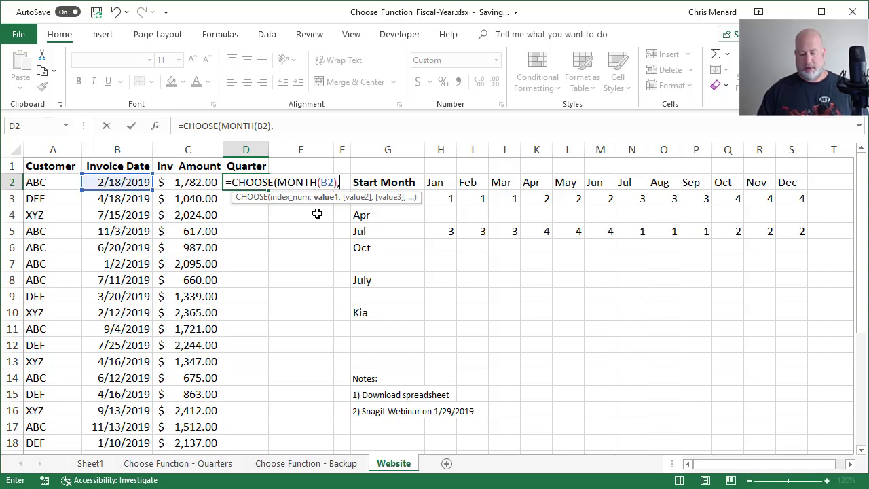
pyautogui.write('3,3')
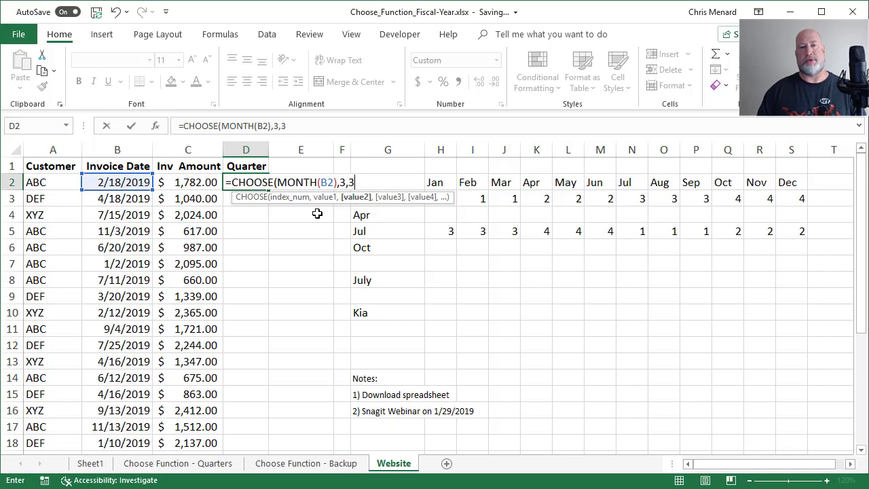
pyautogui.write(',3,4')
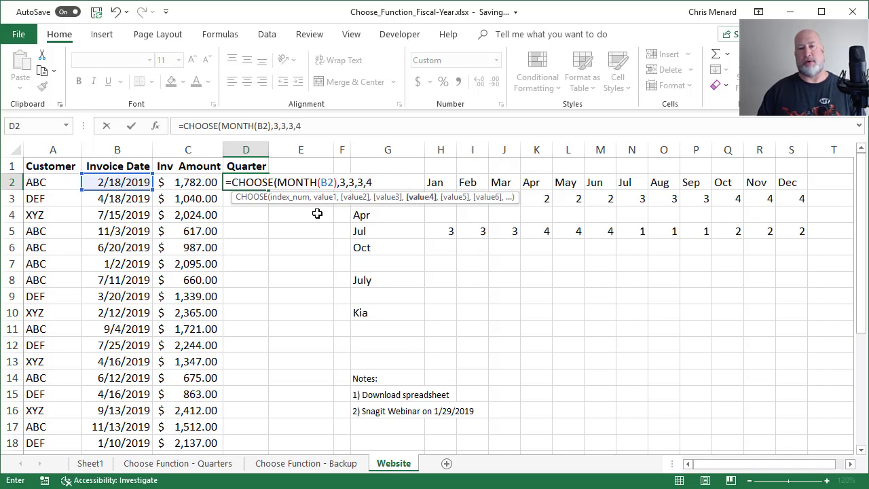
pyautogui.write(',4,4, ')
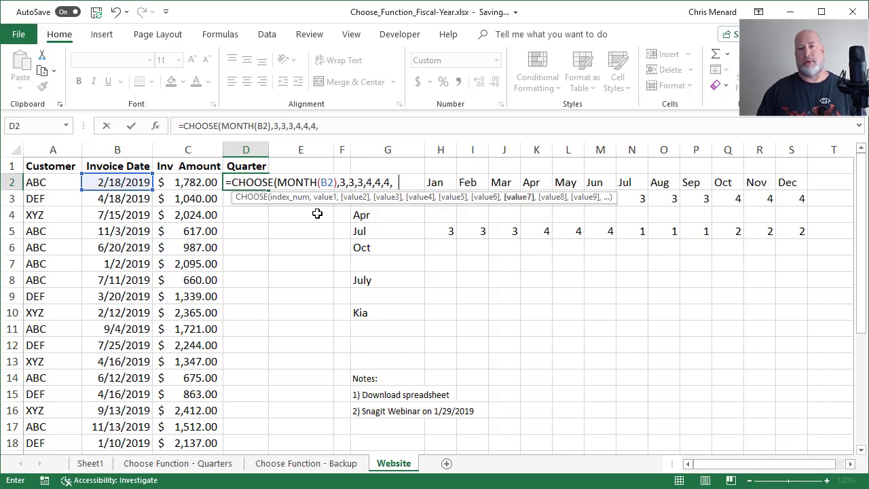
pyautogui.write('1,1,1')
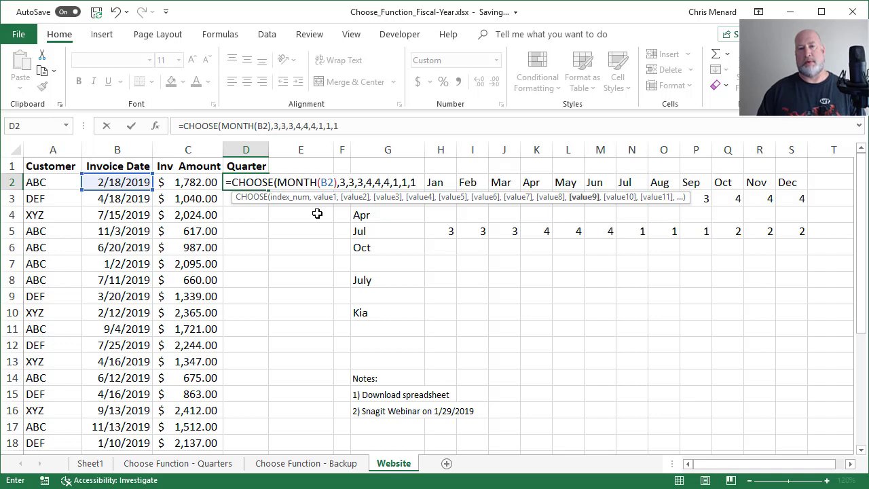
pyautogui.write(',2,2,2')
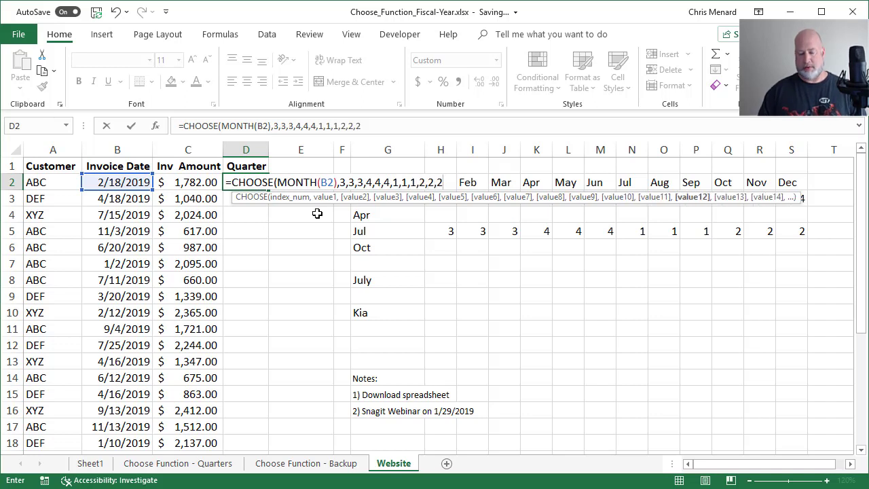
pyautogui.write(')')
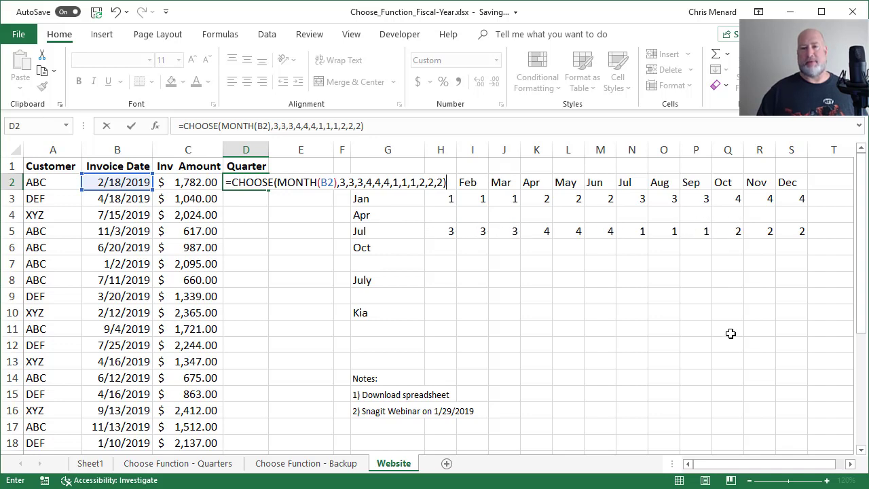
pyautogui.hotkey('ctrl', 'Return')
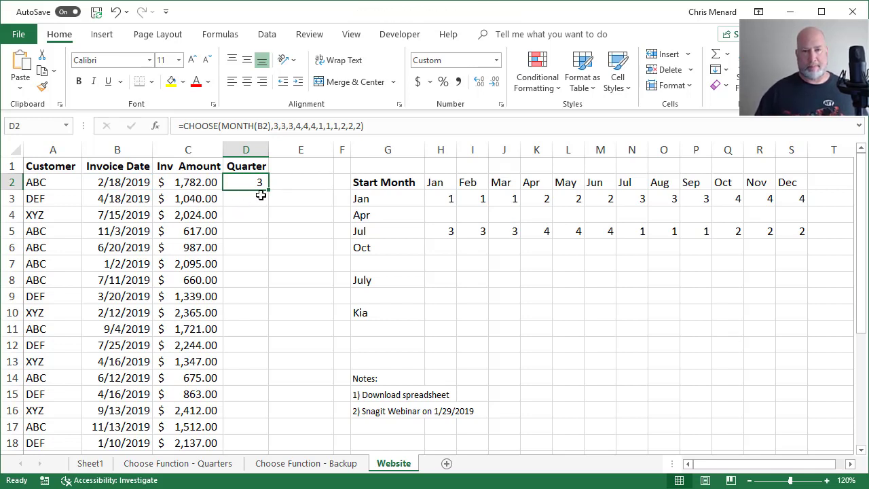
# Step: Copy the CHOOSE fiscal-quarter formula down through D13 and review it in D2
pyautogui.moveTo(269, 191); pyautogui.dragTo(258, 370)
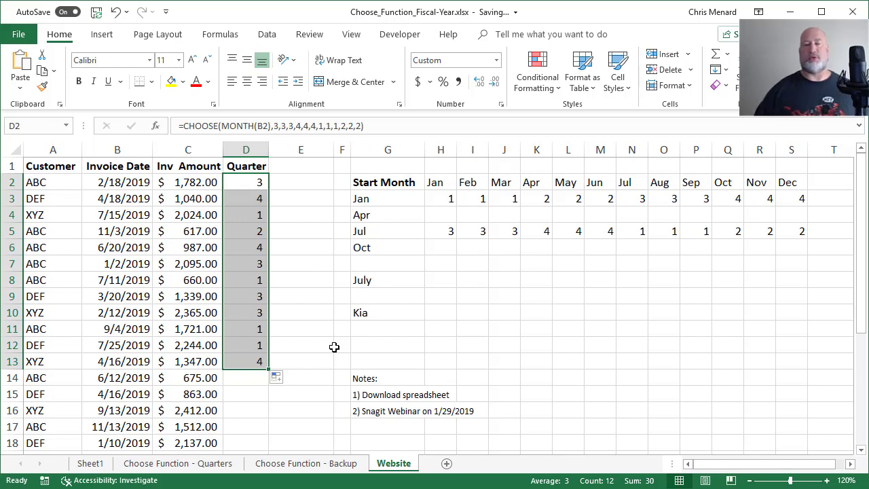
pyautogui.click(241, 184)
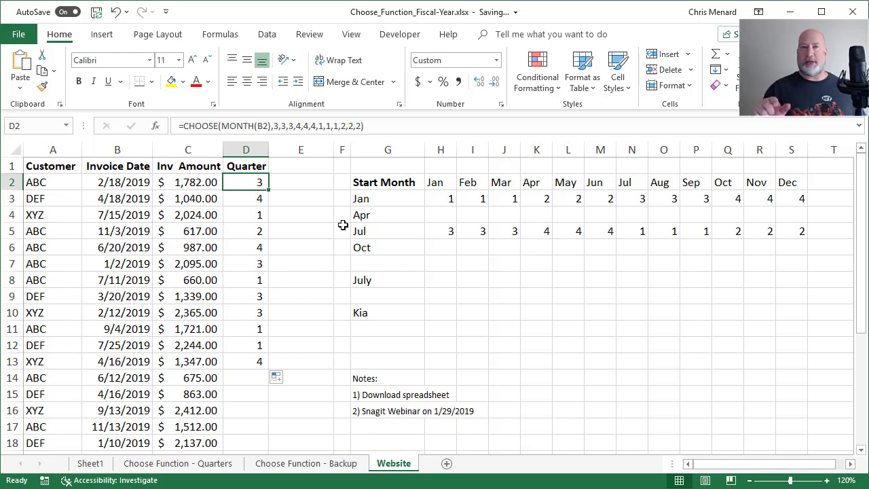
pyautogui.rightClick(275, 251)
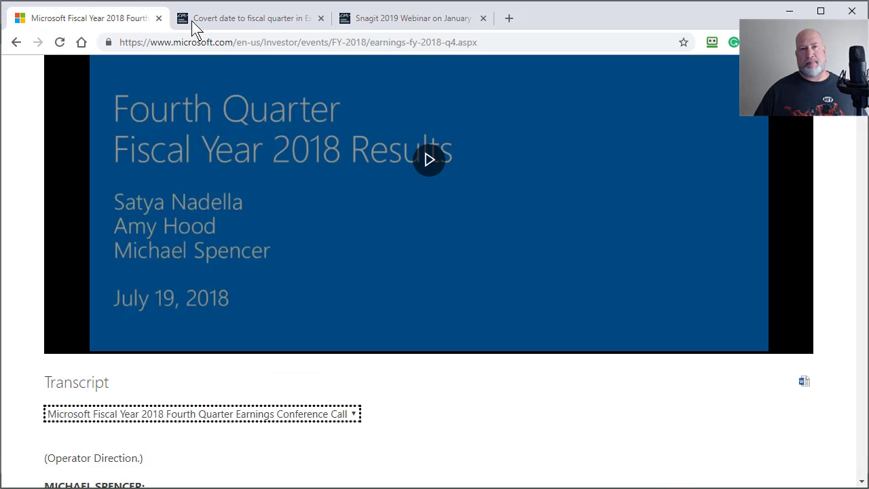
# Step: Skim the 'Covert date to fiscal quarter in Excel' article, briefly checking the Snagit webinar tab
pyautogui.click(245, 21)
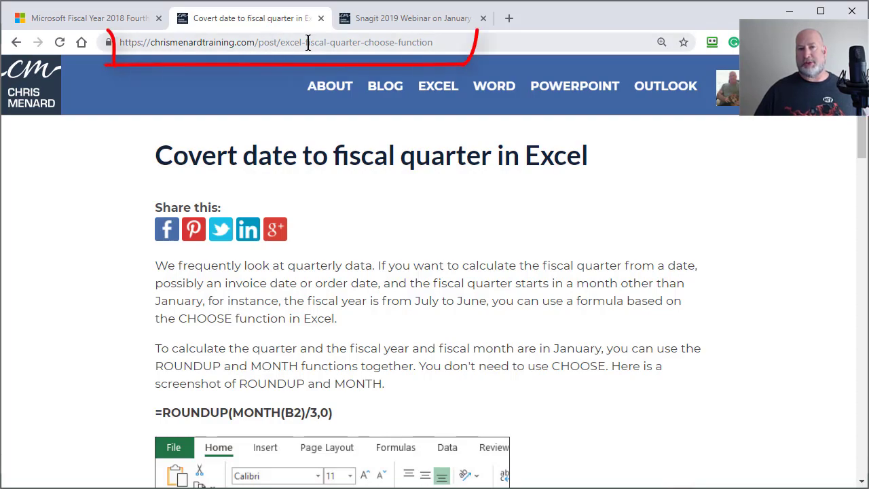
pyautogui.scroll(-6, 435, 245)
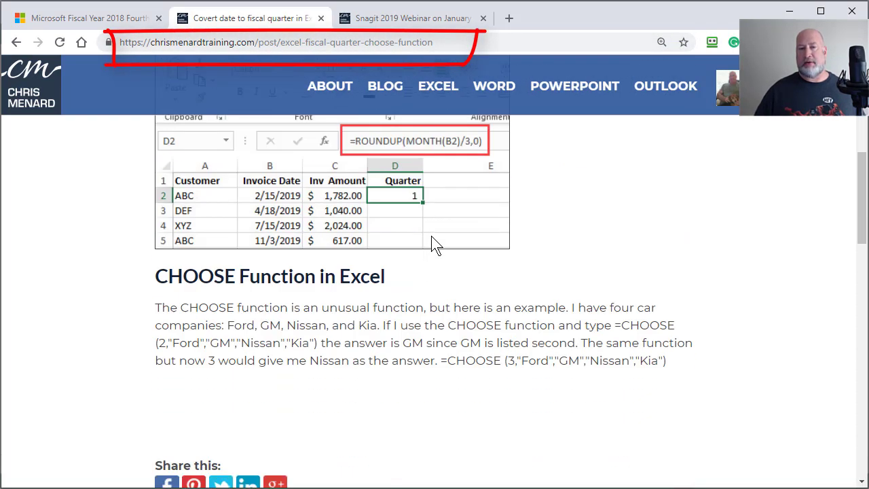
pyautogui.scroll(3, 434, 244)
pyautogui.scroll(-3, 433, 239)
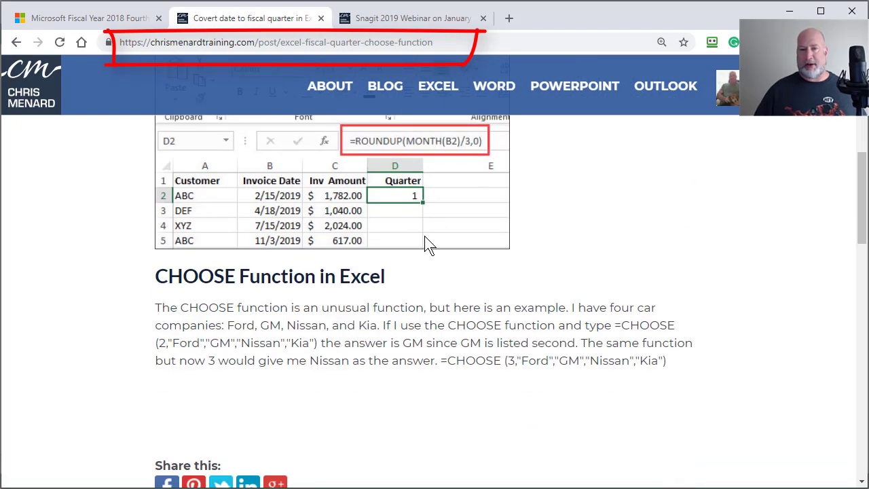
pyautogui.scroll(5, 375, 271)
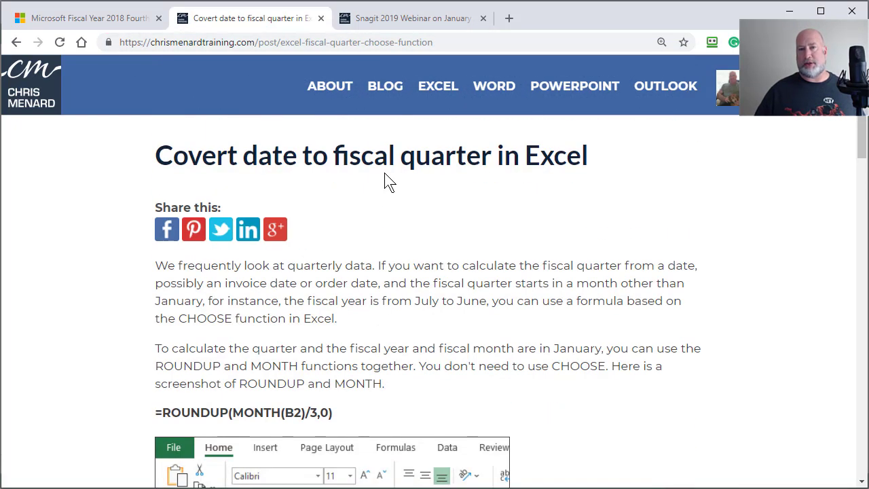
pyautogui.click(418, 19)
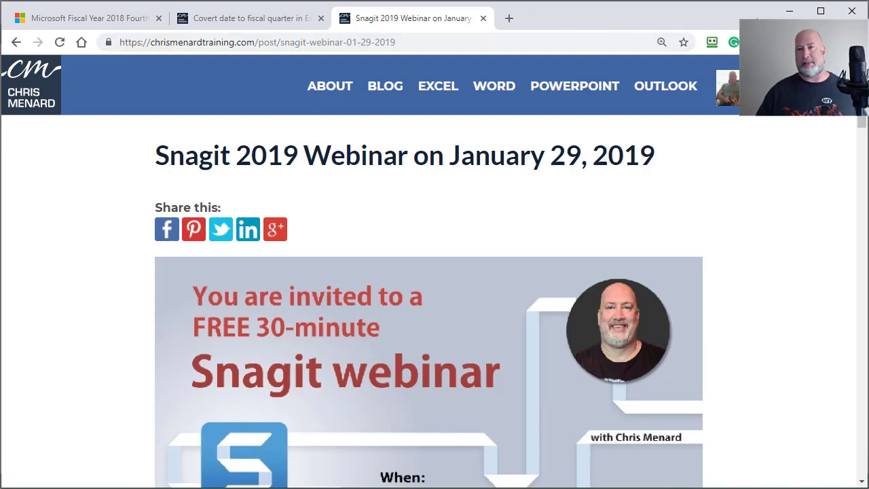
pyautogui.click(253, 21)
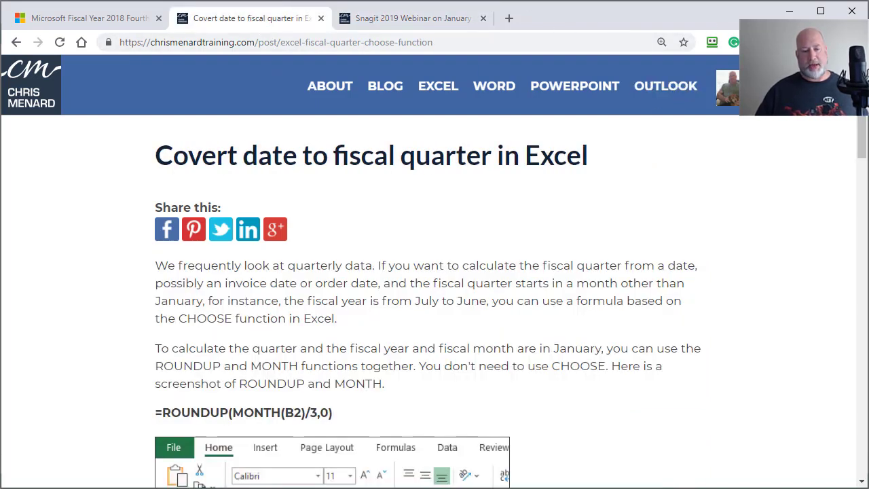
# Step: Back in Excel, clear the quarter results from D2:D13
pyautogui.hotkey('alt', 'Tab')
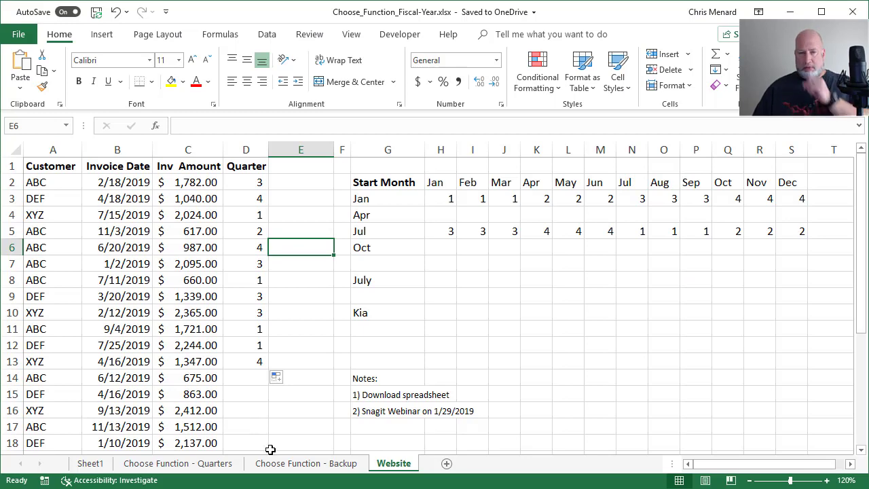
pyautogui.scroll(-3, 267, 417)
pyautogui.scroll(3, 287, 277)
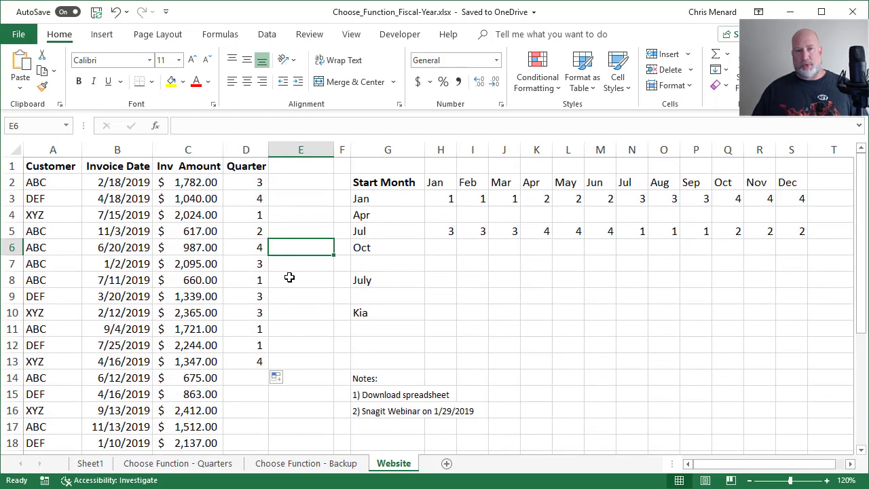
pyautogui.click(249, 182)
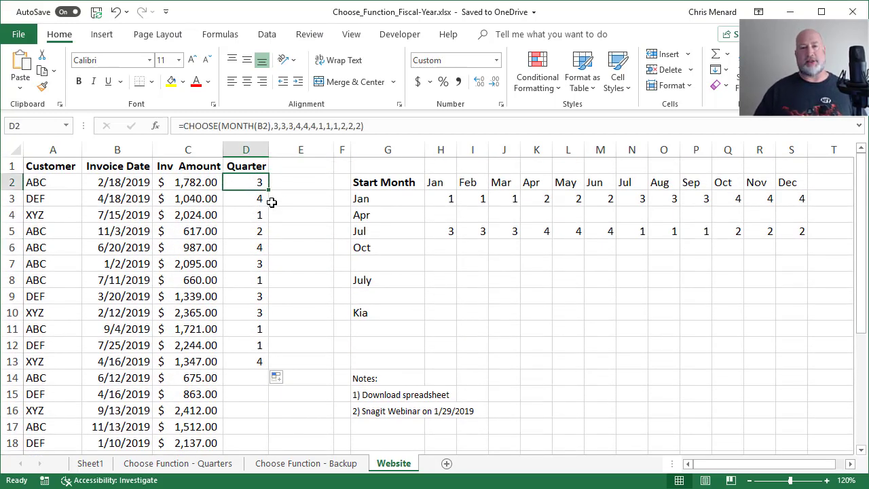
pyautogui.moveTo(244, 183); pyautogui.dragTo(244, 361)
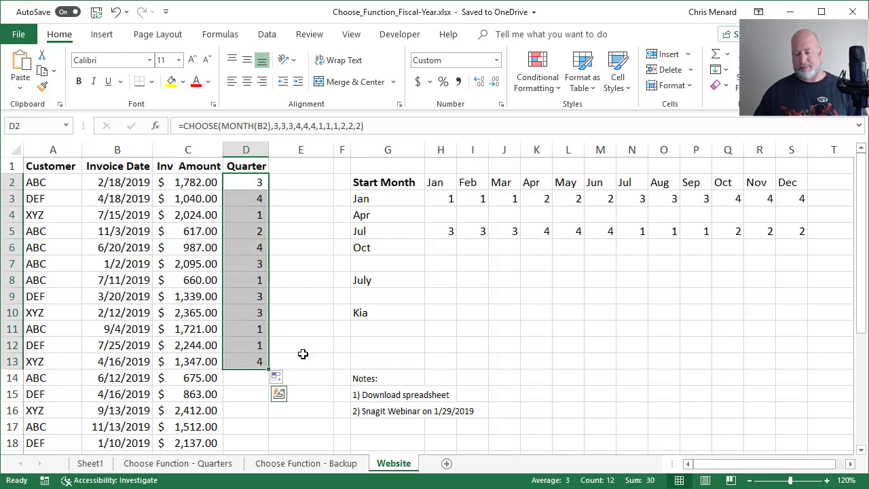
pyautogui.press('Delete')
# Step: Fill the Oct row's Oct–Dec cells Q6:S6 with quarter 1
pyautogui.click(427, 249)
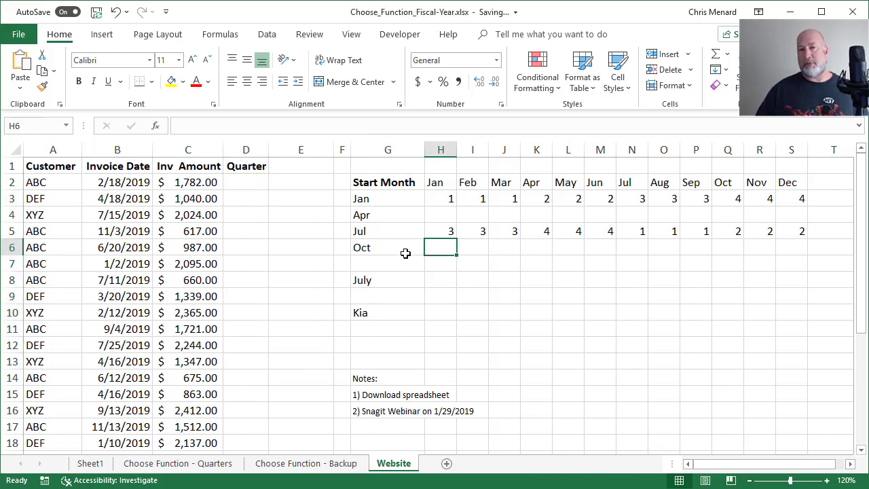
pyautogui.click(385, 249)
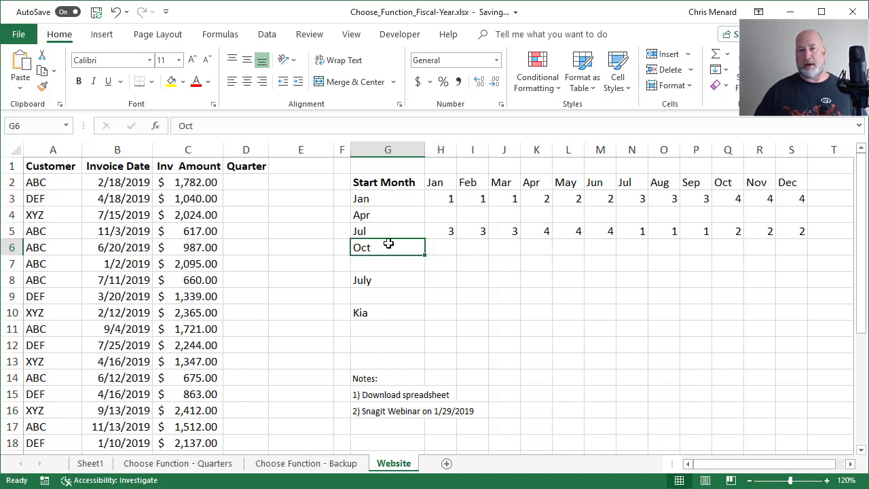
pyautogui.click(727, 255)
pyautogui.write('1')
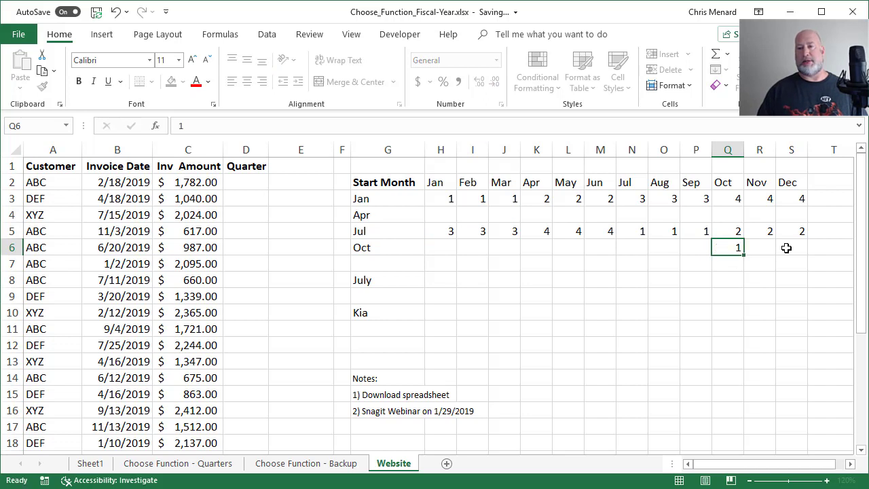
pyautogui.press('Tab')
pyautogui.write('1')
pyautogui.press('Tab')
pyautogui.write('1')
pyautogui.press('Left')
pyautogui.press('Left')
pyautogui.press('Left')
pyautogui.press('Left')
pyautogui.press('Left')
pyautogui.press('Left')
pyautogui.press('Left')
pyautogui.press('Left')
pyautogui.press('Left')
pyautogui.press('Left')
pyautogui.press('Left')
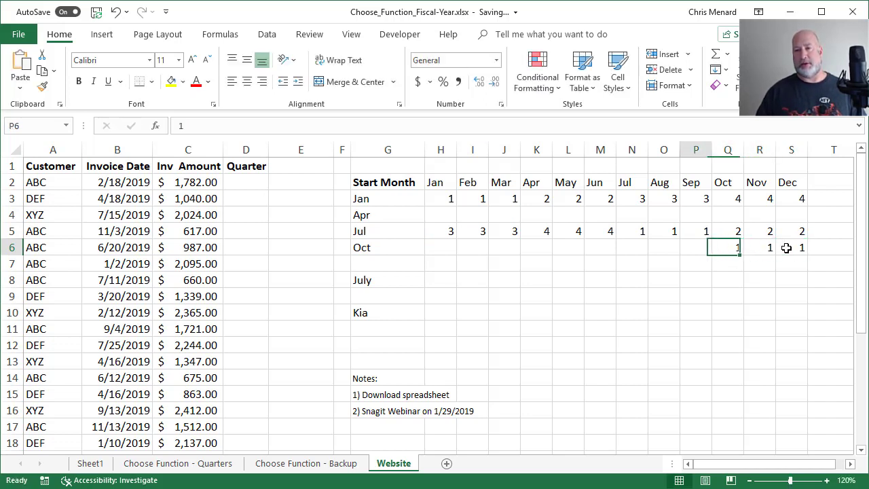
# Step: Fill the Oct row's Jan–Sep cells H6:P6 with quarters 2,2,2,3,3,3,4,4,4
pyautogui.write('2')
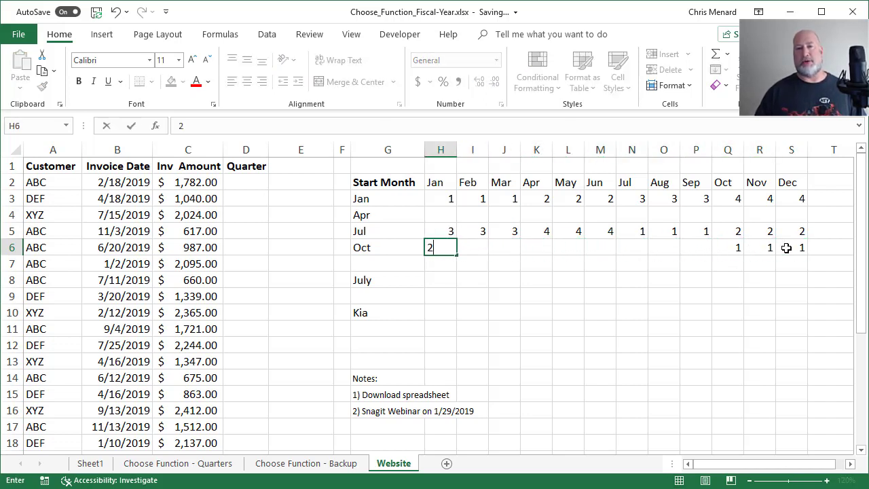
pyautogui.press('Tab')
pyautogui.write('2')
pyautogui.press('Tab')
pyautogui.write('2')
pyautogui.press('Tab')
pyautogui.write('3')
pyautogui.press('Tab')
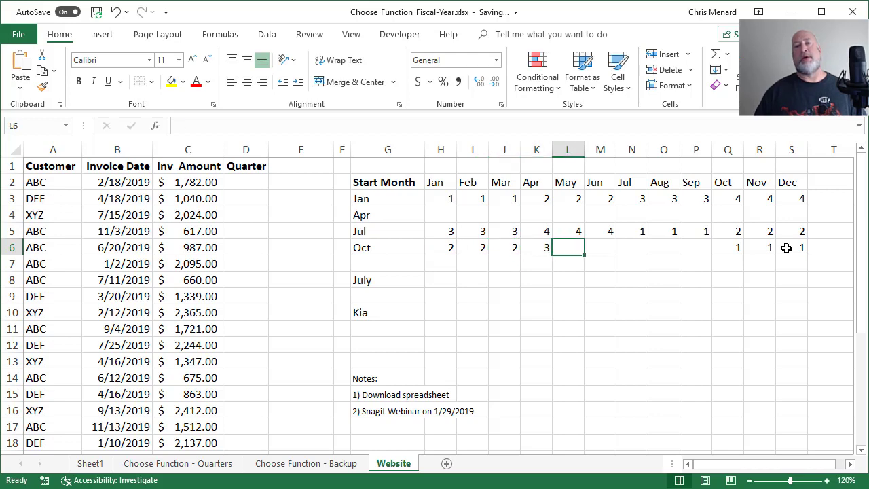
pyautogui.write('3')
pyautogui.press('Tab')
pyautogui.write('3')
pyautogui.press('Tab')
pyautogui.write('4')
pyautogui.press('Tab')
pyautogui.write('4')
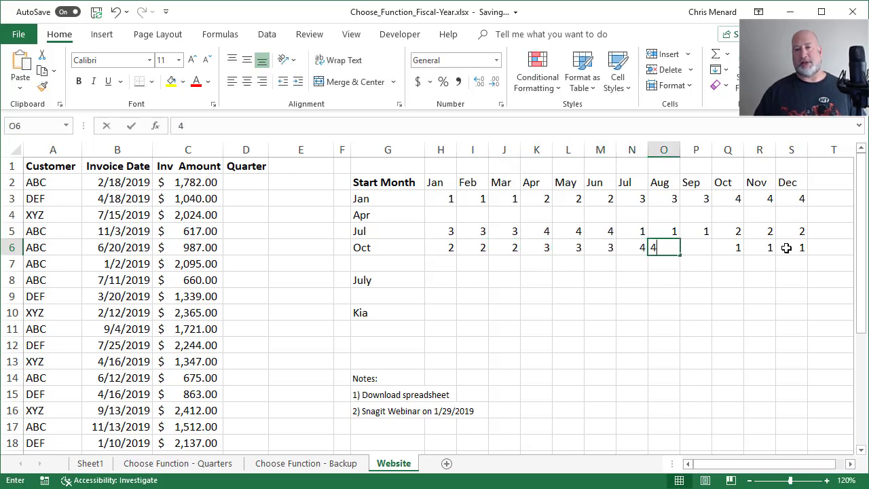
pyautogui.press('Tab')
pyautogui.write('4')
pyautogui.press('Tab')
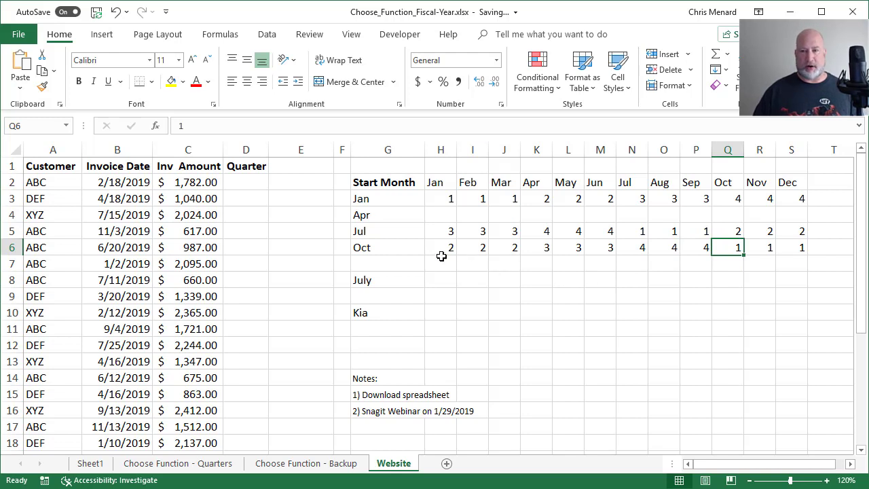
pyautogui.click(238, 183)
pyautogui.write('=')
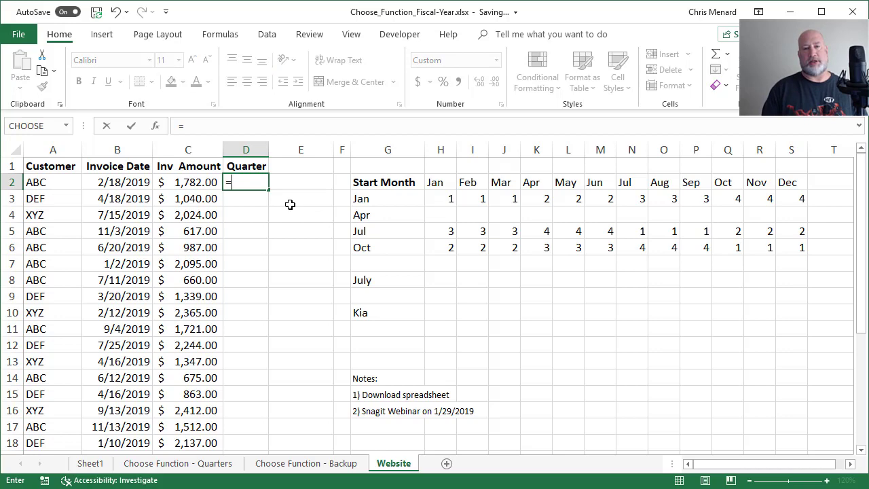
pyautogui.write('chh')
# Step: Enter =CHOOSE(MONTH(B2),2,2,2,3,3,3,4,4,4,1,1,1) in D2 for October-start fiscal quarters
pyautogui.press('BackSpace')
pyautogui.write('oos')
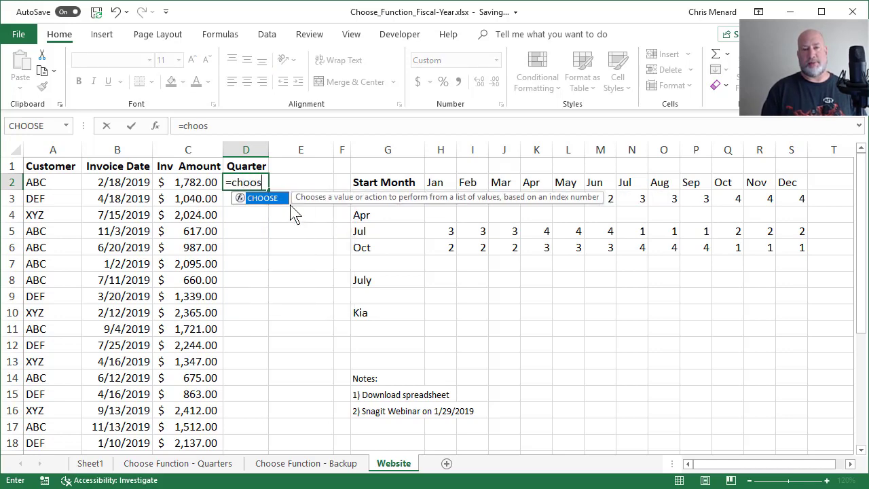
pyautogui.press('Tab')
pyautogui.write('month')
pyautogui.press('Tab')
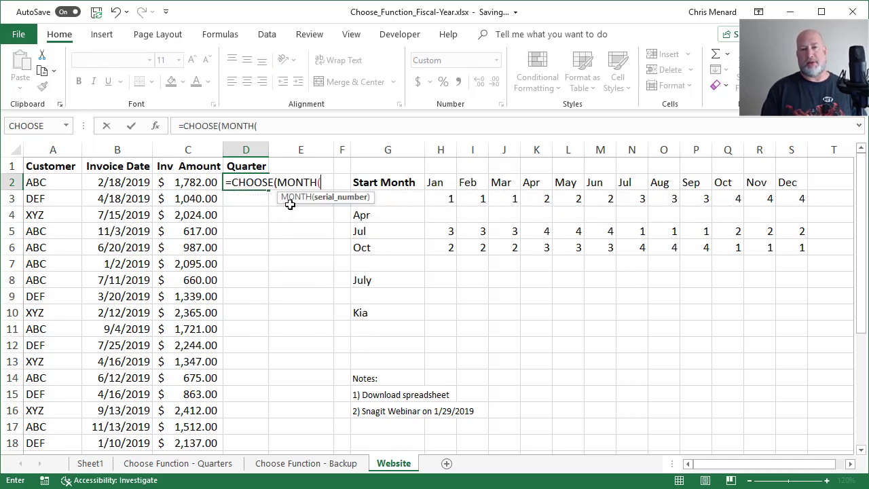
pyautogui.write('b2),')
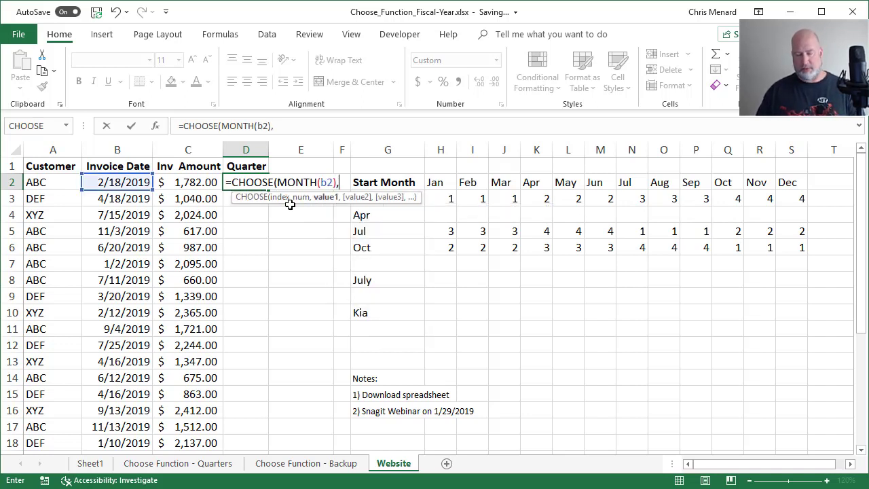
pyautogui.write('2,2,2,3')
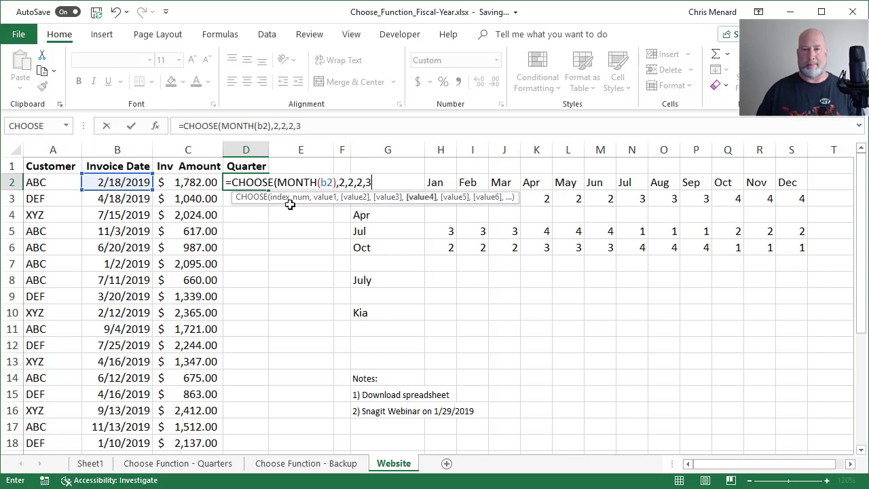
pyautogui.write(',3,3')
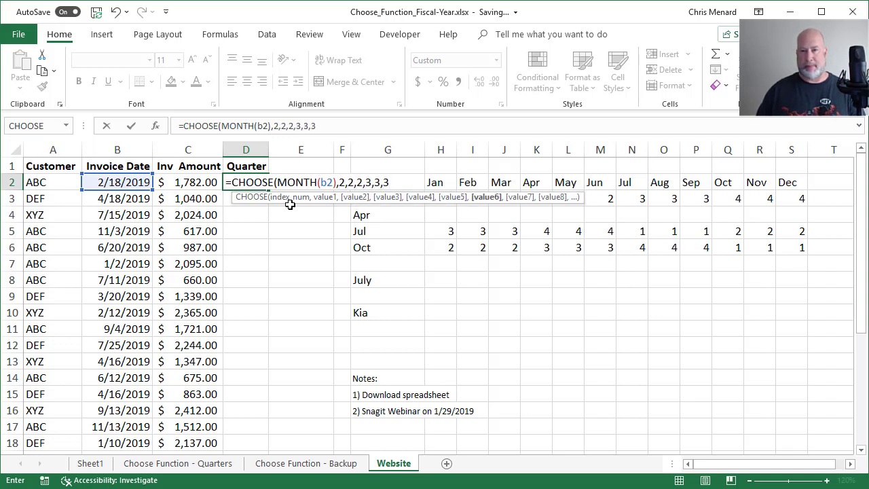
pyautogui.write(',4,4,4')
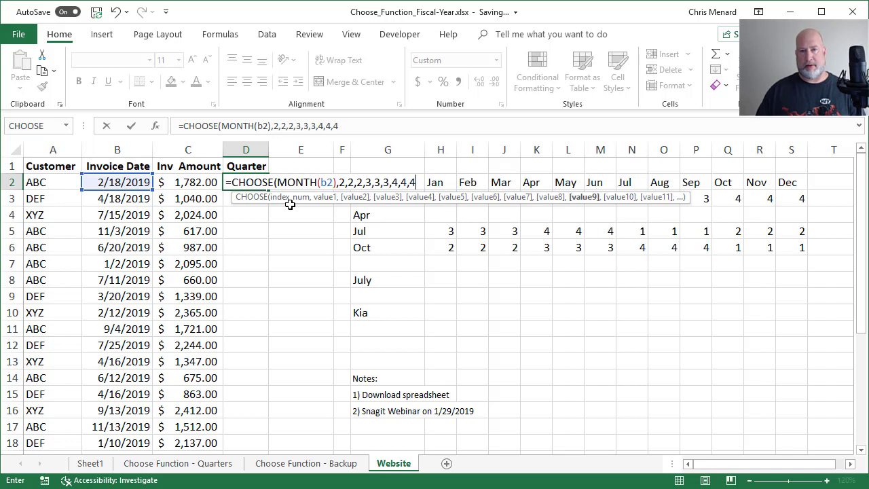
pyautogui.write(',1,1,1')
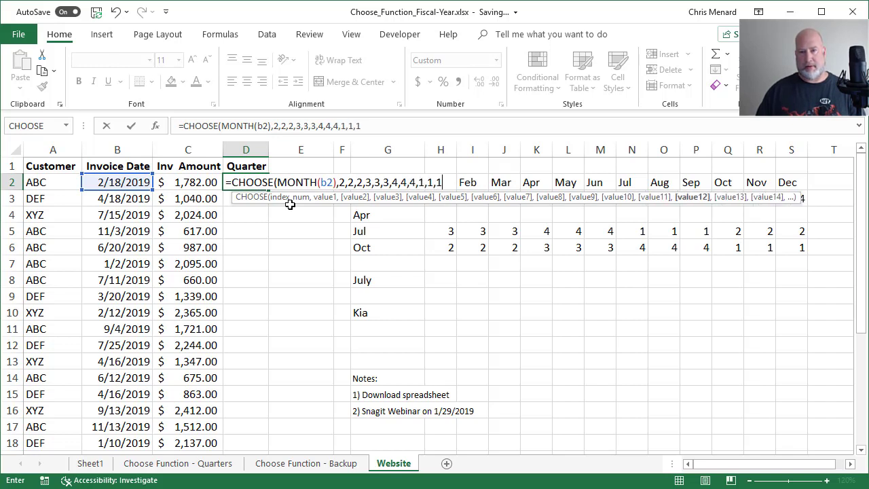
pyautogui.write(')')
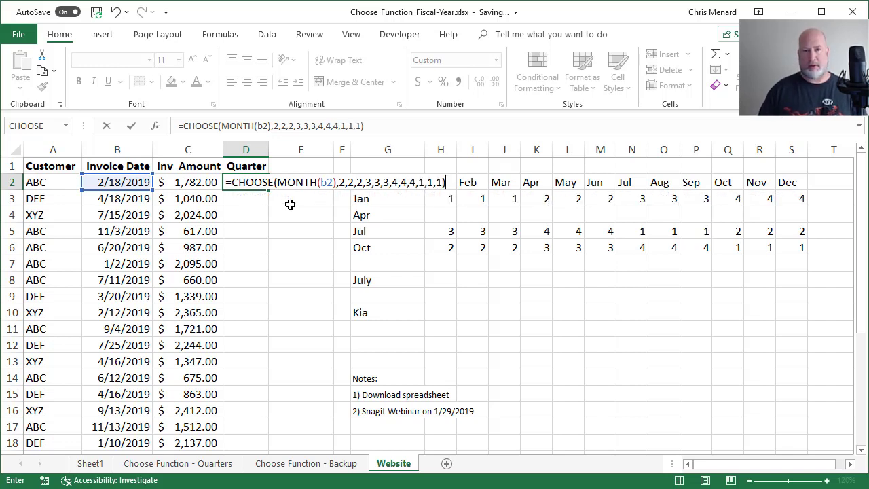
pyautogui.hotkey('ctrl', 'Return')
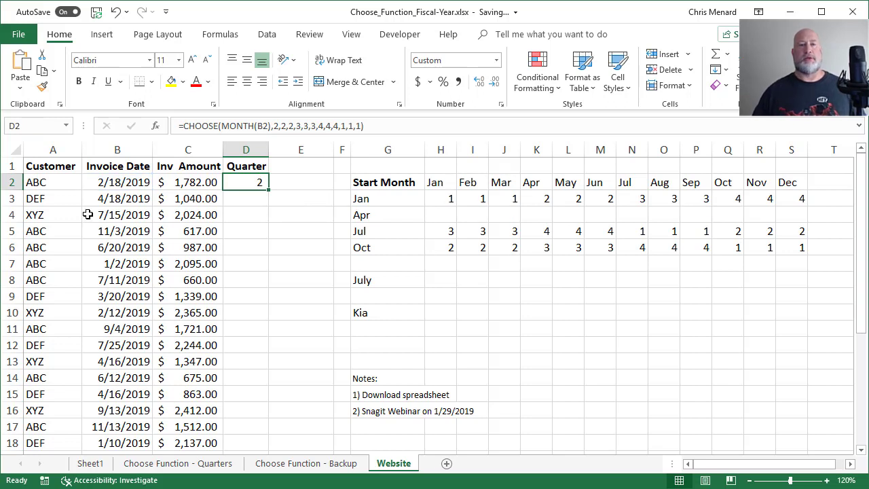
# Step: Fill the D2 quarter formula down to D13 and check the November invoice's result
pyautogui.click(121, 179)
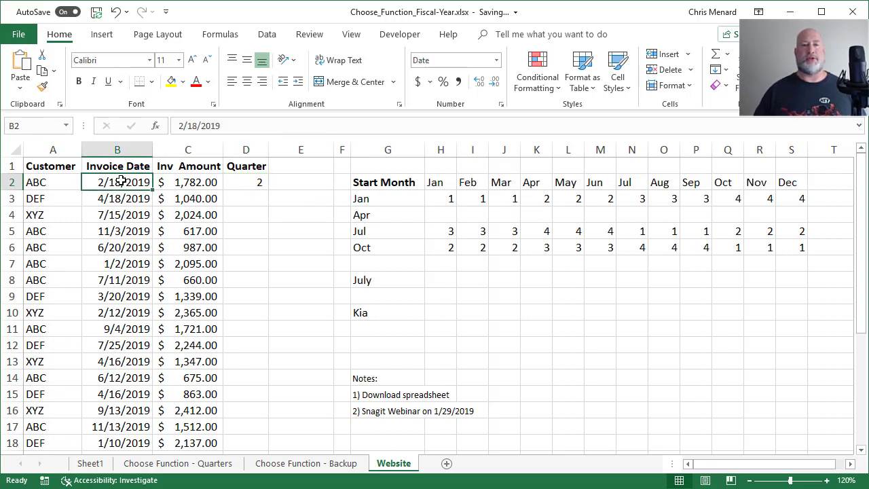
pyautogui.click(475, 247)
pyautogui.click(255, 193)
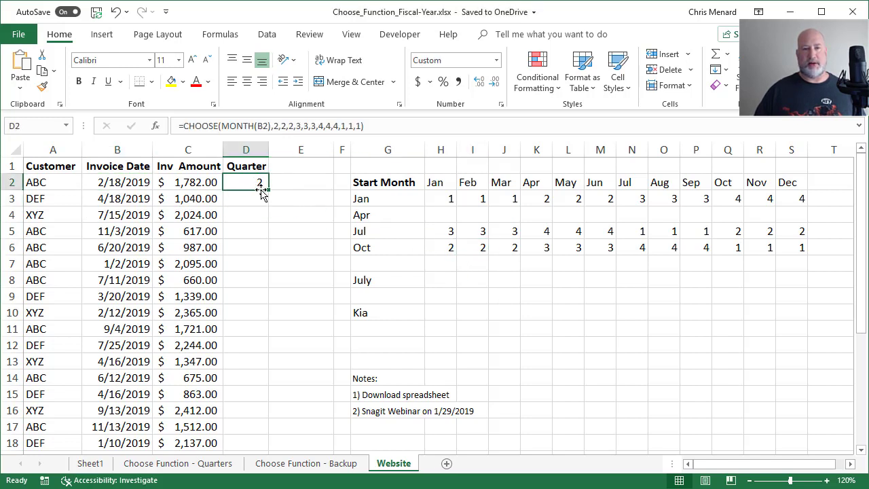
pyautogui.moveTo(268, 190); pyautogui.dragTo(270, 376)
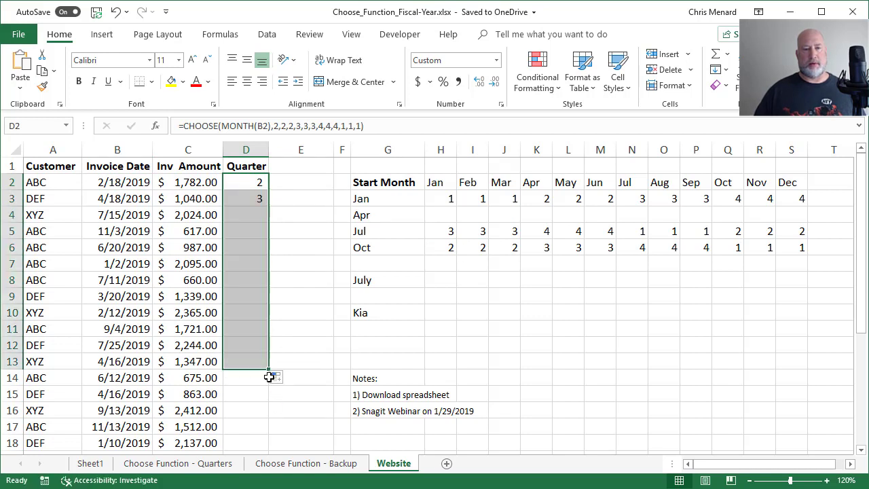
pyautogui.click(245, 236)
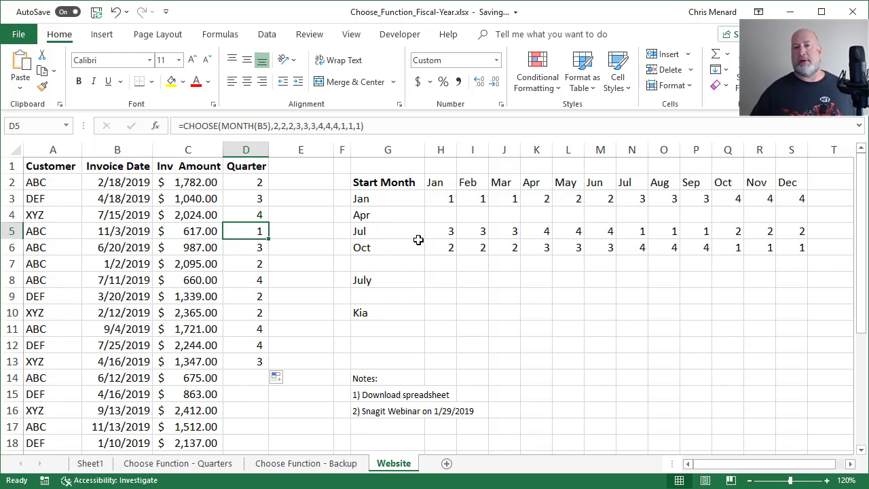
# Step: Fill the Apr mapping row H4:S4 with quarters 4,4,4,1,1,1,2,2,2,3,3,3
pyautogui.click(438, 213)
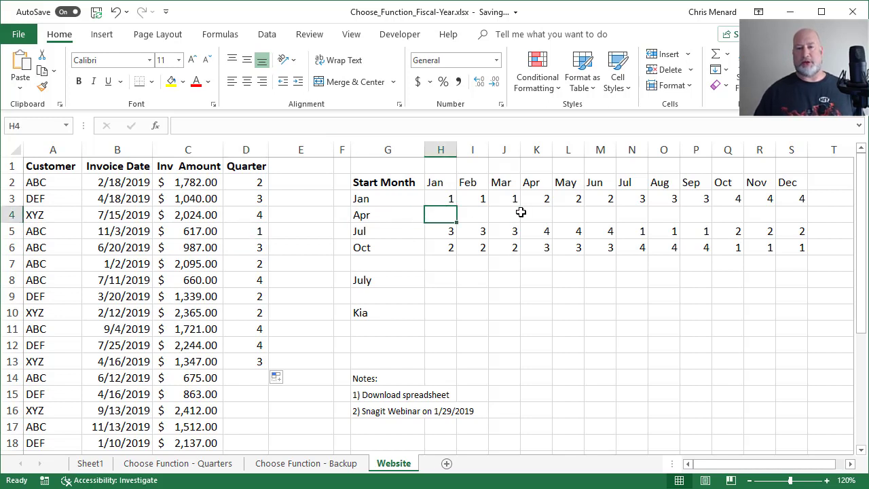
pyautogui.press('Right')
pyautogui.press('Right')
pyautogui.press('Right')
pyautogui.press('Right')
pyautogui.press('Right')
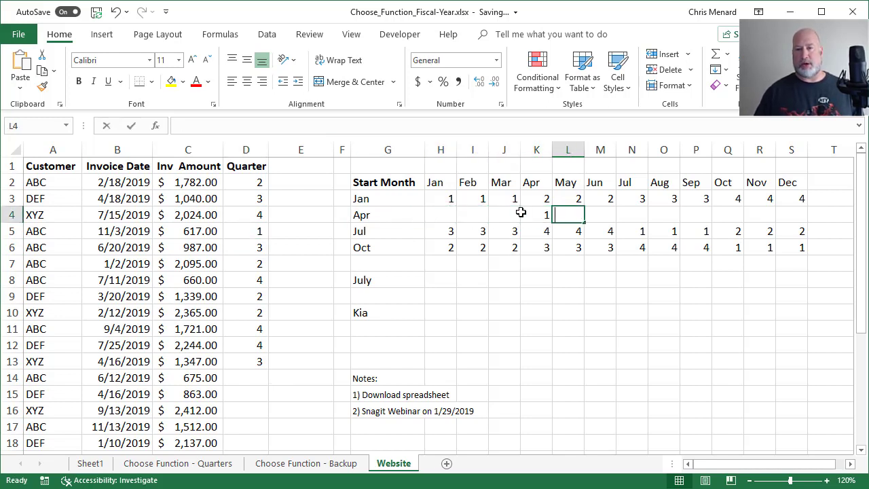
pyautogui.press('Right')
pyautogui.write('2')
pyautogui.press('Right')
pyautogui.write('2')
pyautogui.press('Right')
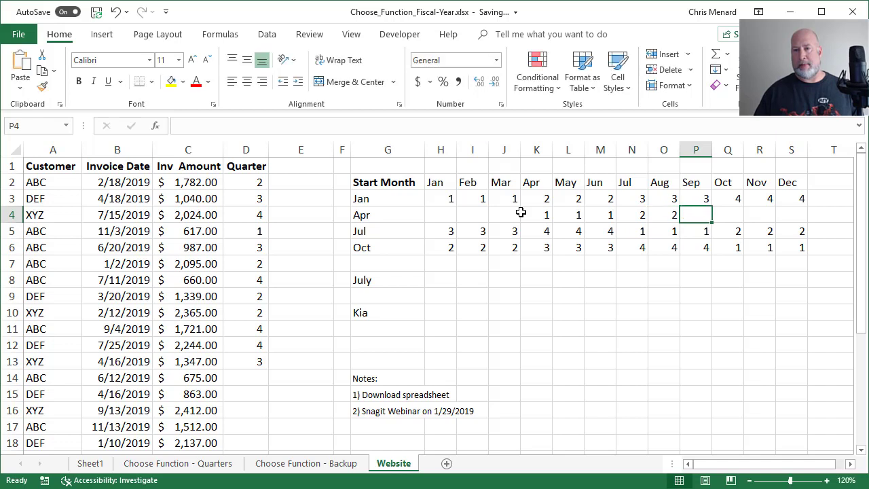
pyautogui.write('2')
pyautogui.press('Right')
pyautogui.write('3')
pyautogui.press('Right')
pyautogui.write('3')
pyautogui.press('Right')
pyautogui.write('3')
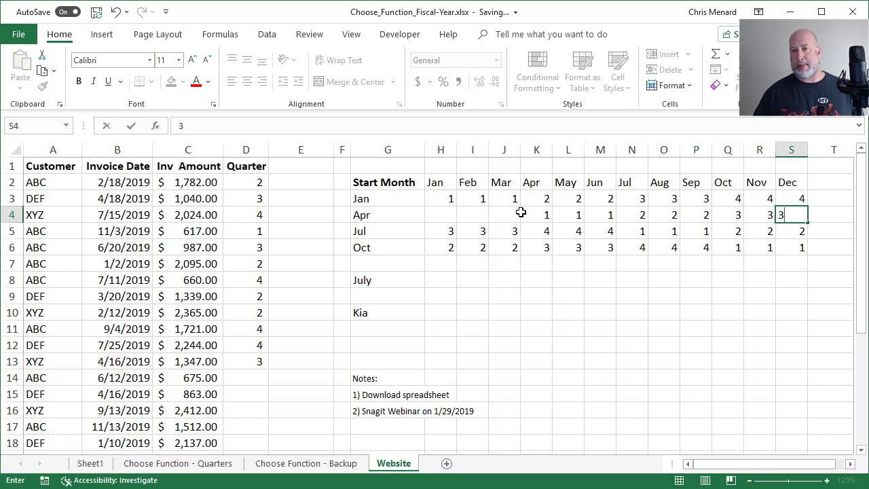
pyautogui.press('Left')
pyautogui.press('Left')
pyautogui.press('Left')
pyautogui.press('Left')
pyautogui.press('Left')
pyautogui.press('Left')
pyautogui.press('Left')
pyautogui.press('Left')
pyautogui.press('Left')
pyautogui.press('Left')
pyautogui.press('Left')
pyautogui.write('4')
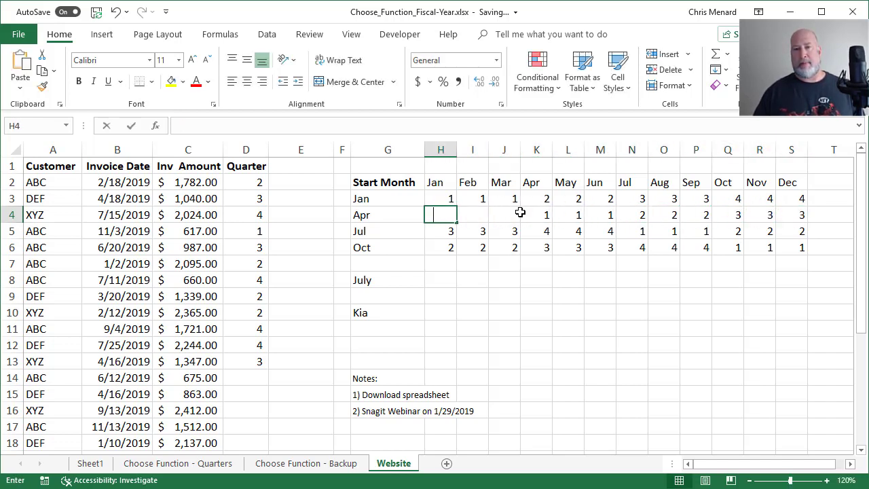
pyautogui.press('Right')
pyautogui.write('4')
pyautogui.press('Right')
pyautogui.write('4')
pyautogui.press('Right')
pyautogui.click(522, 283)
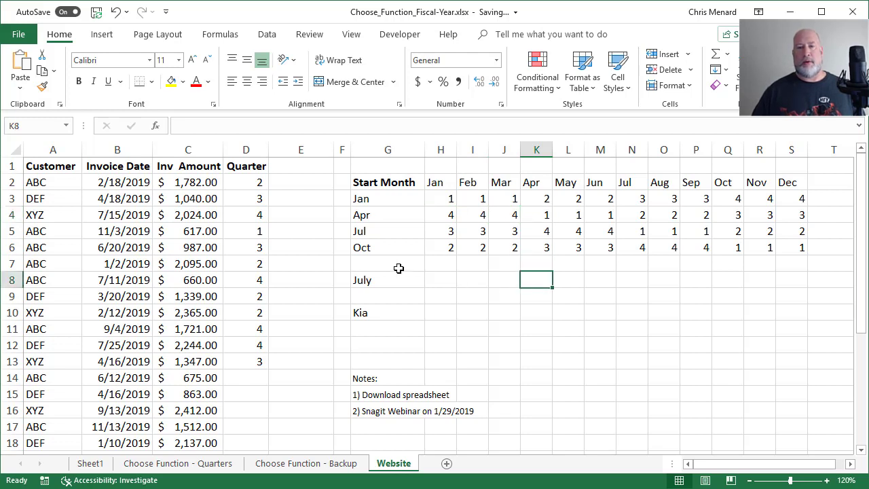
# Step: Delete the July label in G8
pyautogui.click(394, 263)
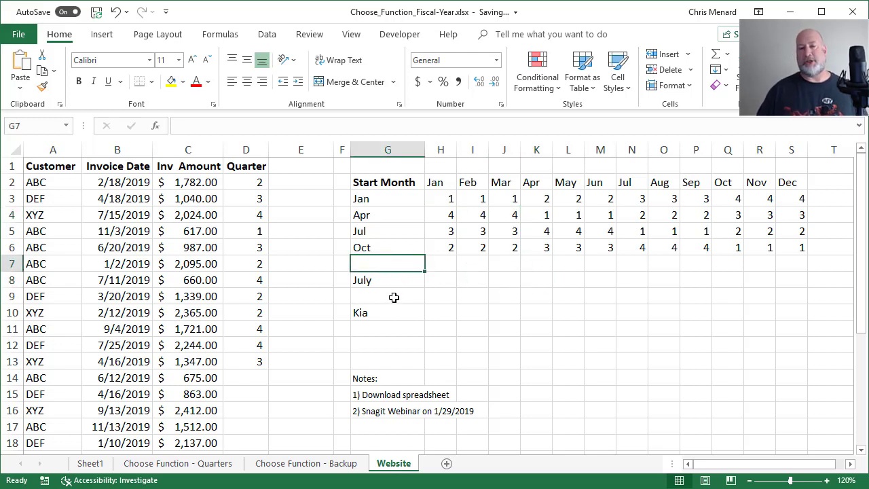
pyautogui.click(388, 281)
pyautogui.press('Delete')
# Step: Add a Nov row in G7 with quarters 1,2,2,2,3,3,3,4,4,4,1,1 across H7:S7
pyautogui.press('Up')
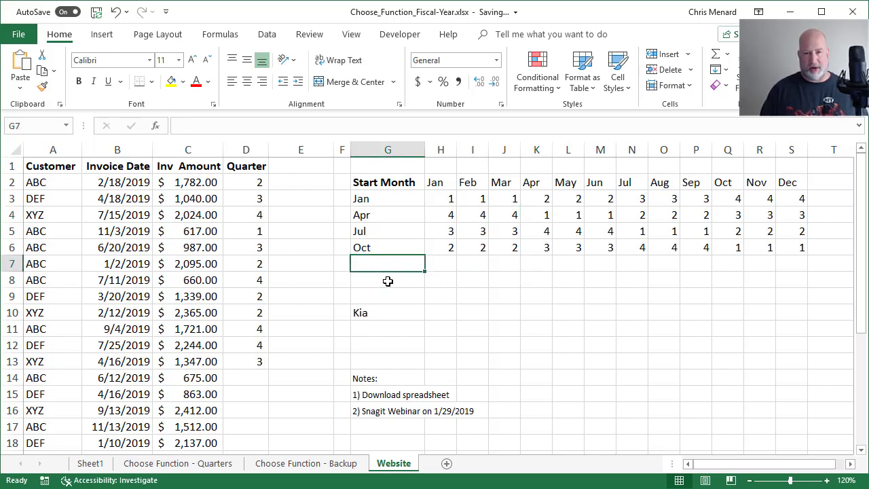
pyautogui.write('Nov')
pyautogui.press('Right')
pyautogui.press('Right')
pyautogui.press('Right')
pyautogui.press('Right')
pyautogui.press('Right')
pyautogui.press('Right')
pyautogui.press('Right')
pyautogui.press('Right')
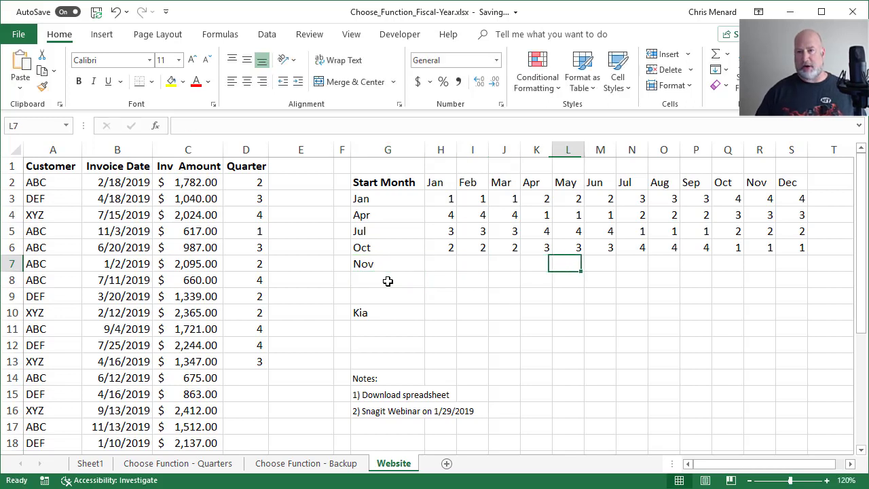
pyautogui.press('Right')
pyautogui.press('Right')
pyautogui.press('Right')
pyautogui.write('1')
pyautogui.press('Right')
pyautogui.write('1')
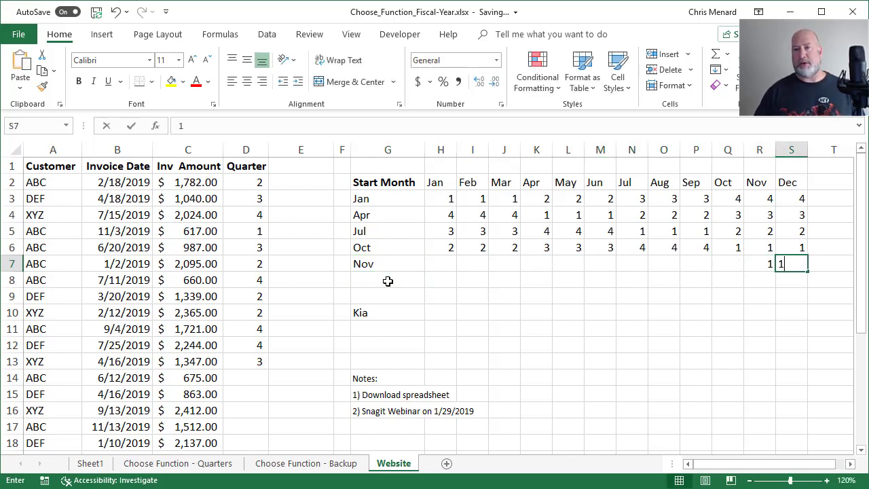
pyautogui.press('Left')
pyautogui.press('Left')
pyautogui.press('Left')
pyautogui.press('Left')
pyautogui.press('Left')
pyautogui.press('Left')
pyautogui.press('Left')
pyautogui.press('Left')
pyautogui.press('Left')
pyautogui.press('Left')
pyautogui.press('Left')
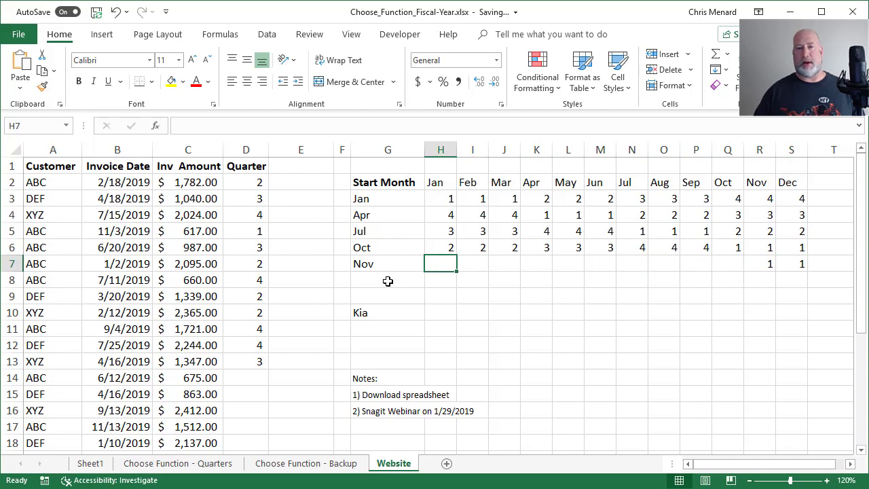
pyautogui.write('1')
pyautogui.press('Right')
pyautogui.write('2')
pyautogui.press('Right')
pyautogui.write('2')
pyautogui.press('Right')
pyautogui.write('2')
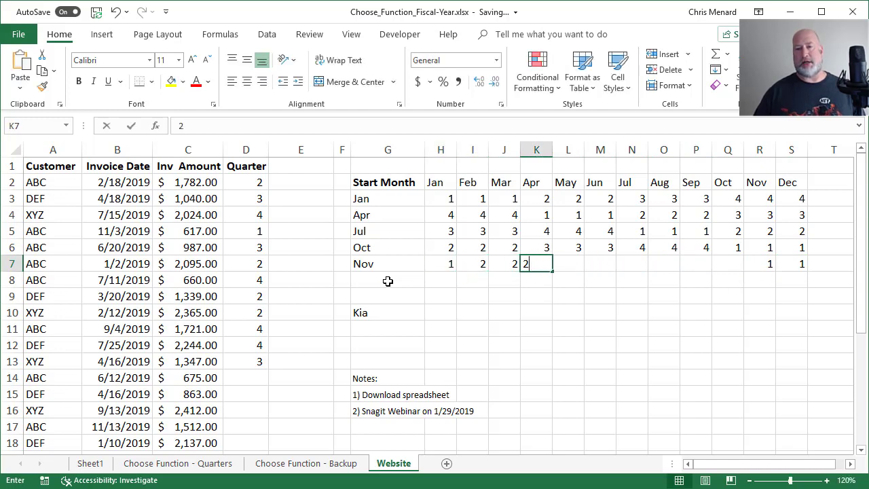
pyautogui.press('Right')
pyautogui.write('3')
pyautogui.press('Right')
pyautogui.write('3')
pyautogui.press('Right')
pyautogui.write('3')
pyautogui.press('Right')
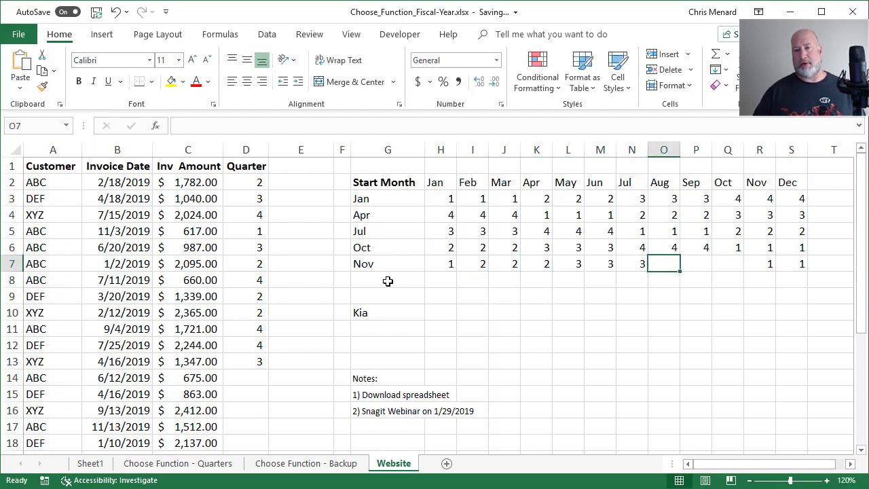
pyautogui.write('4')
pyautogui.press('Right')
pyautogui.write('4')
pyautogui.press('Right')
pyautogui.write('4')
pyautogui.press('Return')
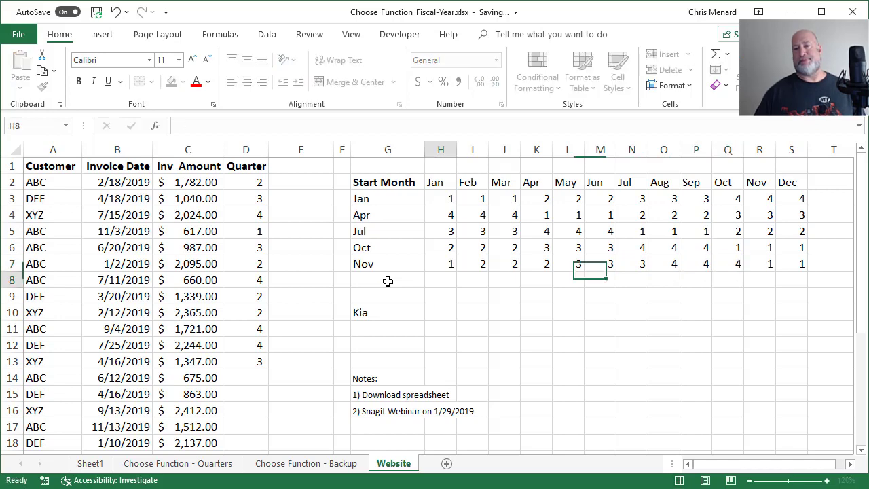
# Step: Switch to Chrome's 'Covert date to fiscal quarter in Excel' blog post
pyautogui.hotkey('alt', 'Tab')
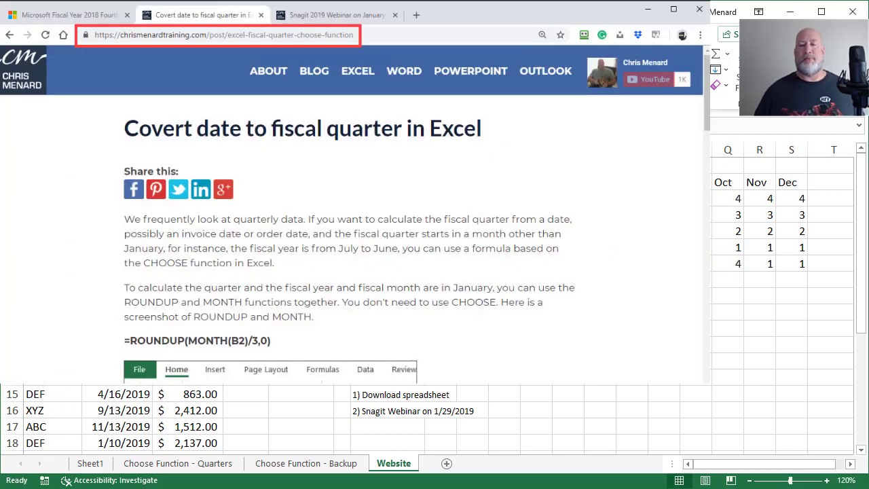